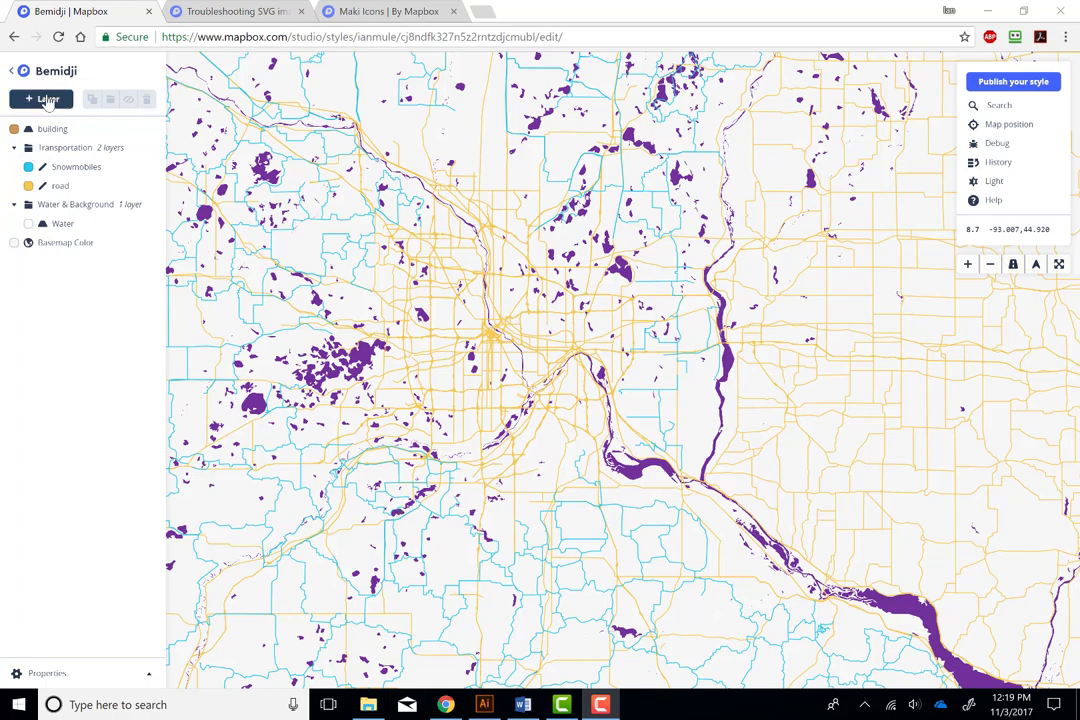
Step: Add a new layer that draws from the Mapbox Streets V7 place_label source
left_click(45, 99)
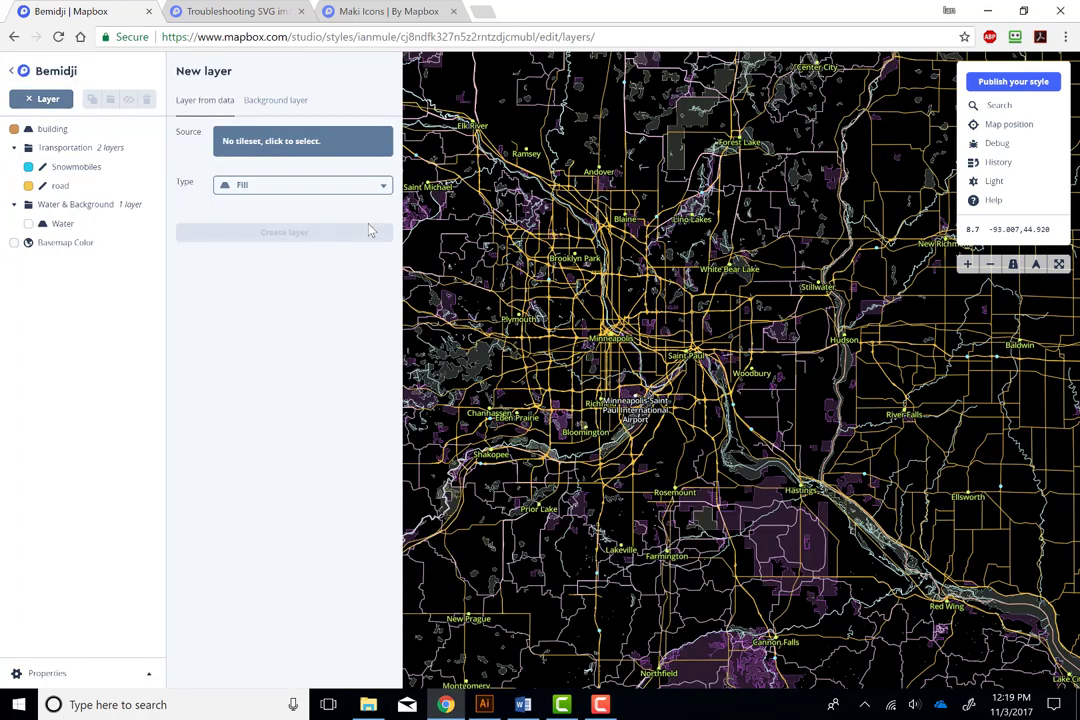
left_click(283, 144)
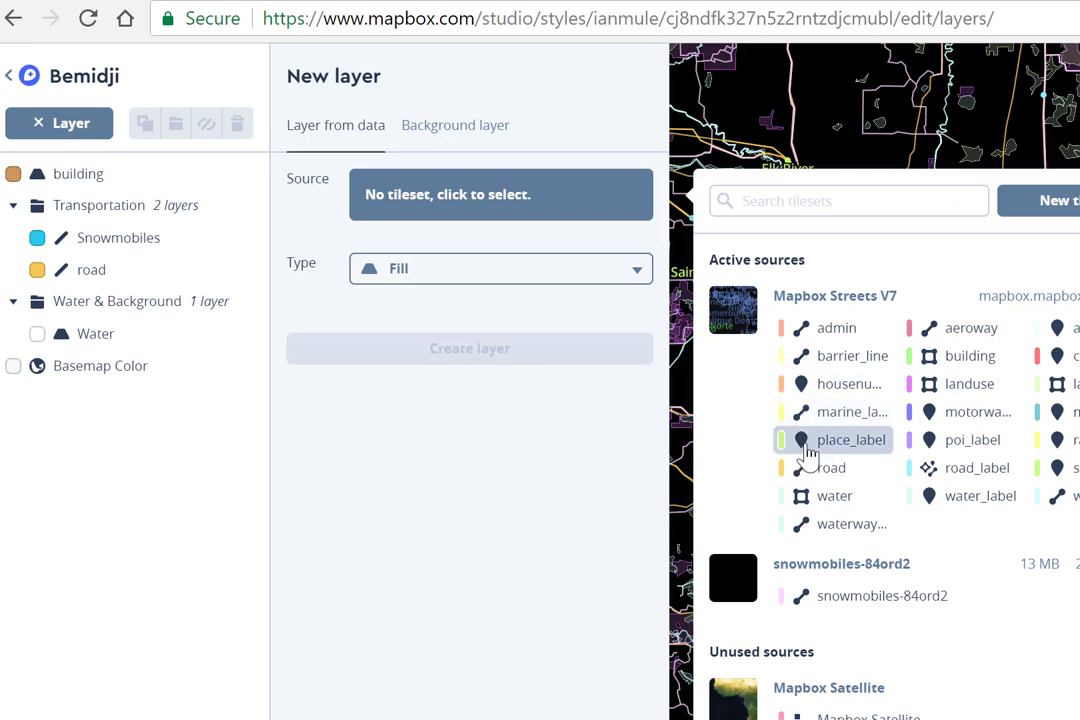
left_click(859, 448)
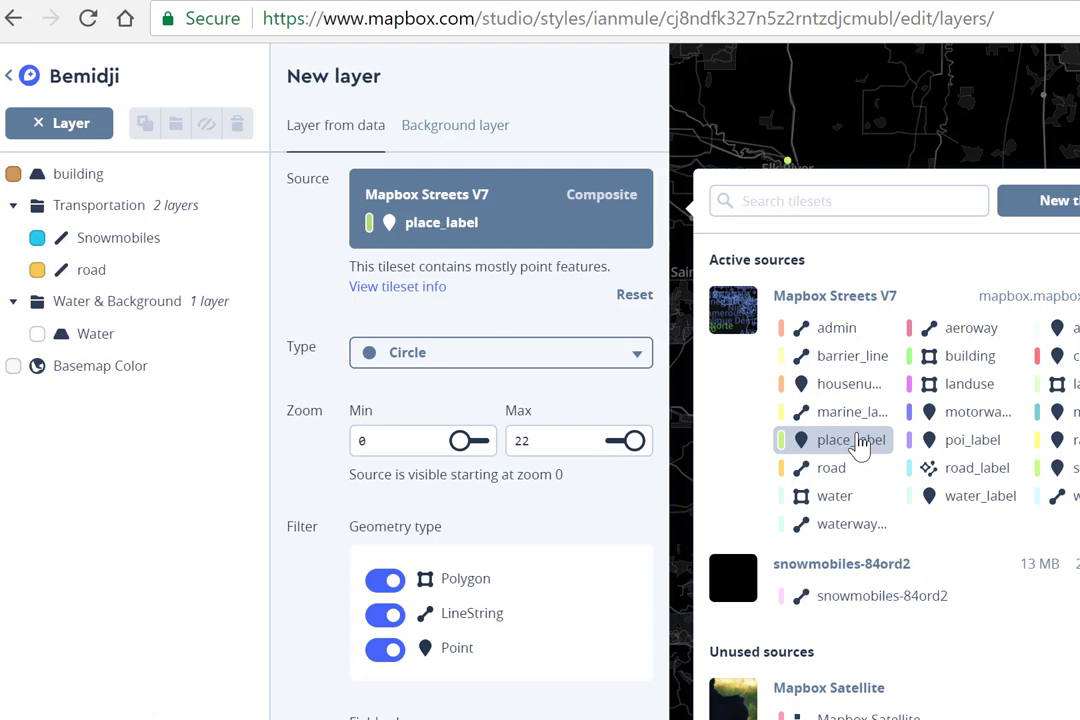
left_click(453, 369)
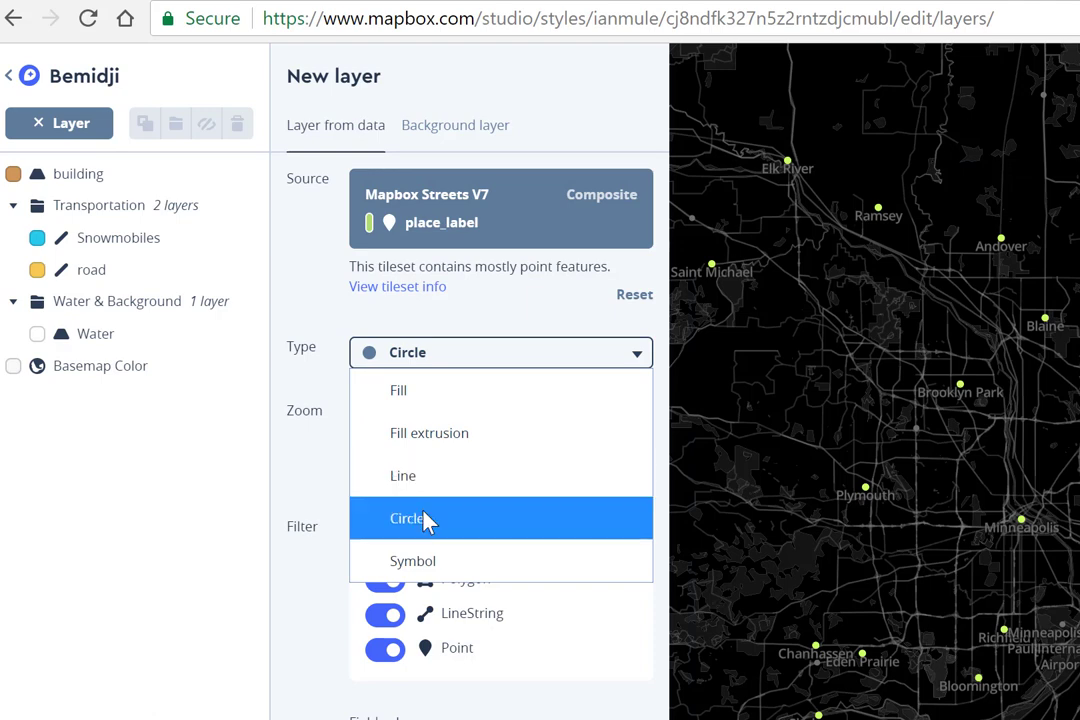
Step: Make the new layer a Symbol layer and adjust its minimum zoom
left_click(427, 563)
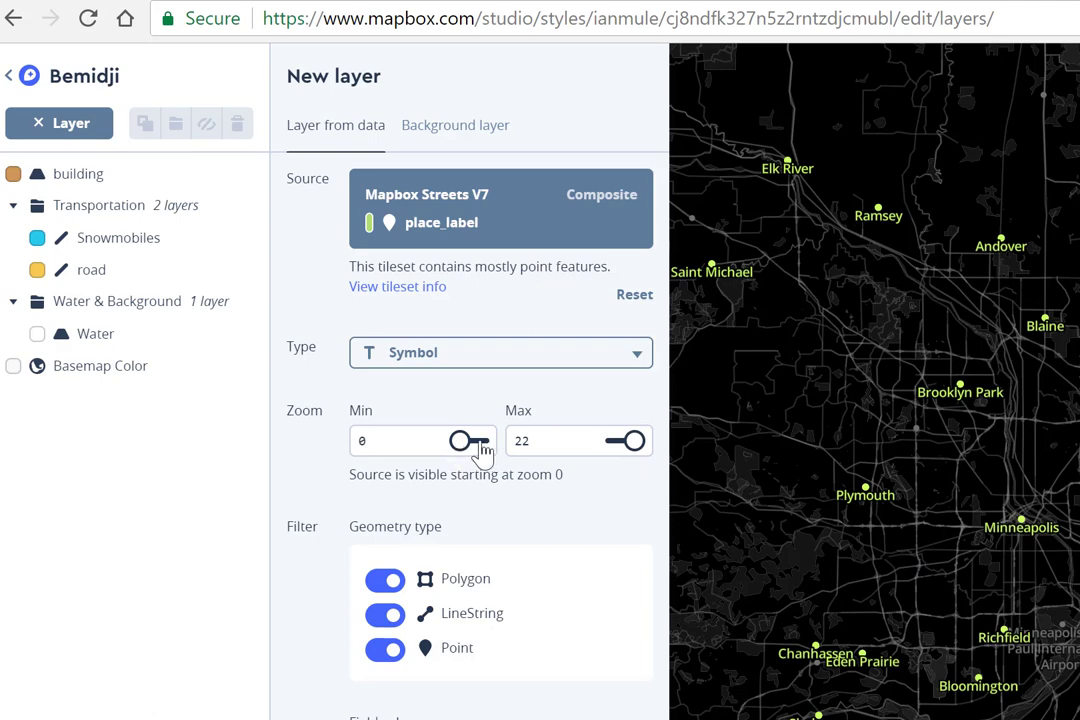
mouse_move(466, 449)
left_mouse_down()
mouse_move(479, 449)
mouse_move(467, 449)
left_mouse_up()
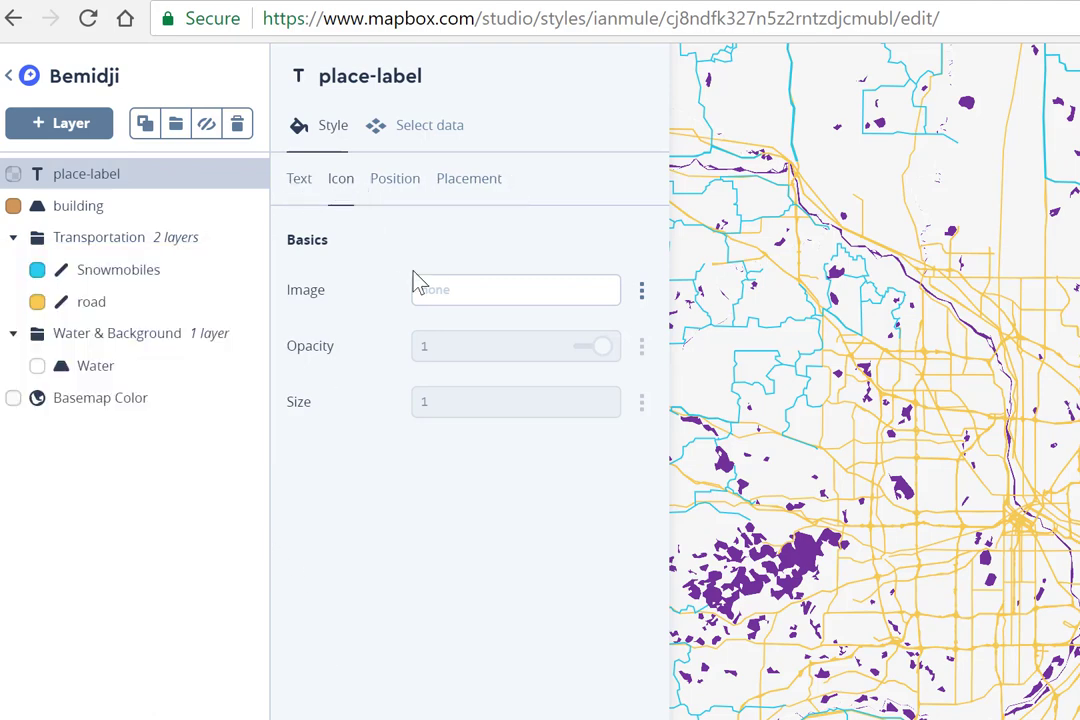
Step: Upload bowTies.svg into the style's icon images
left_click(488, 302)
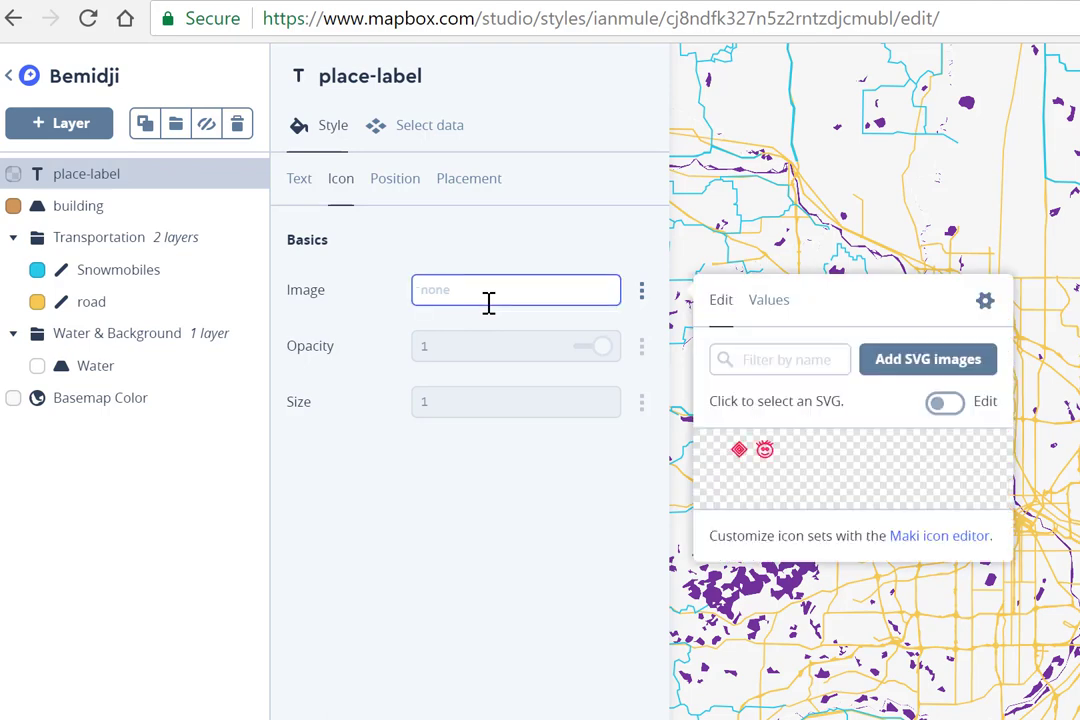
left_click(925, 374)
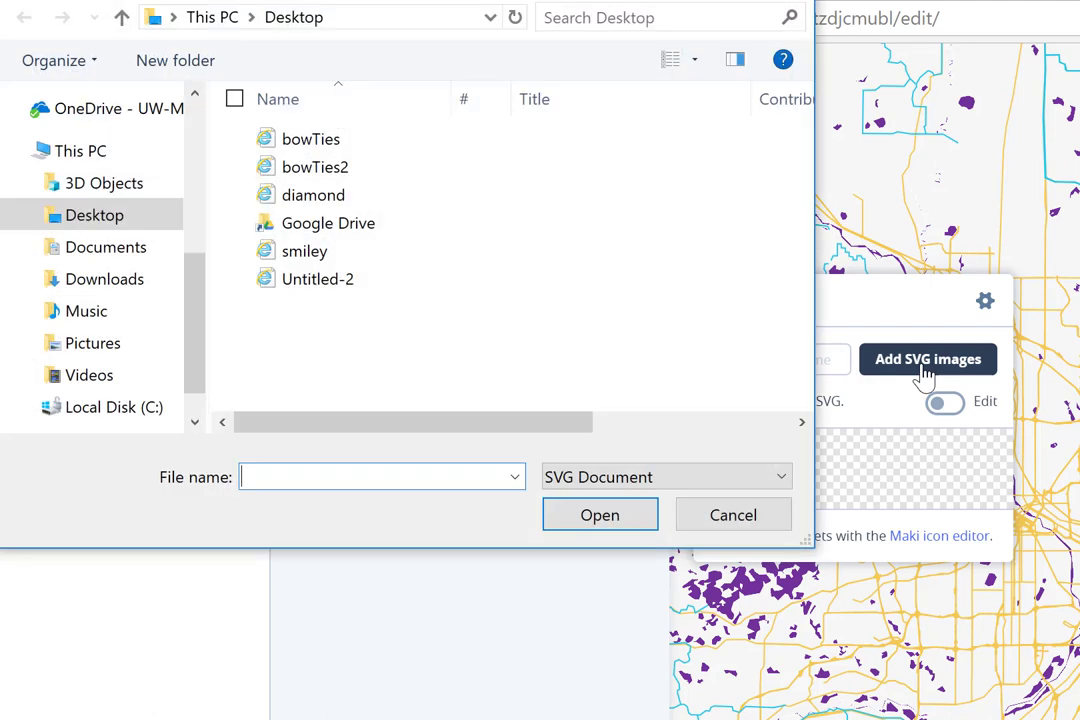
double_click(318, 141)
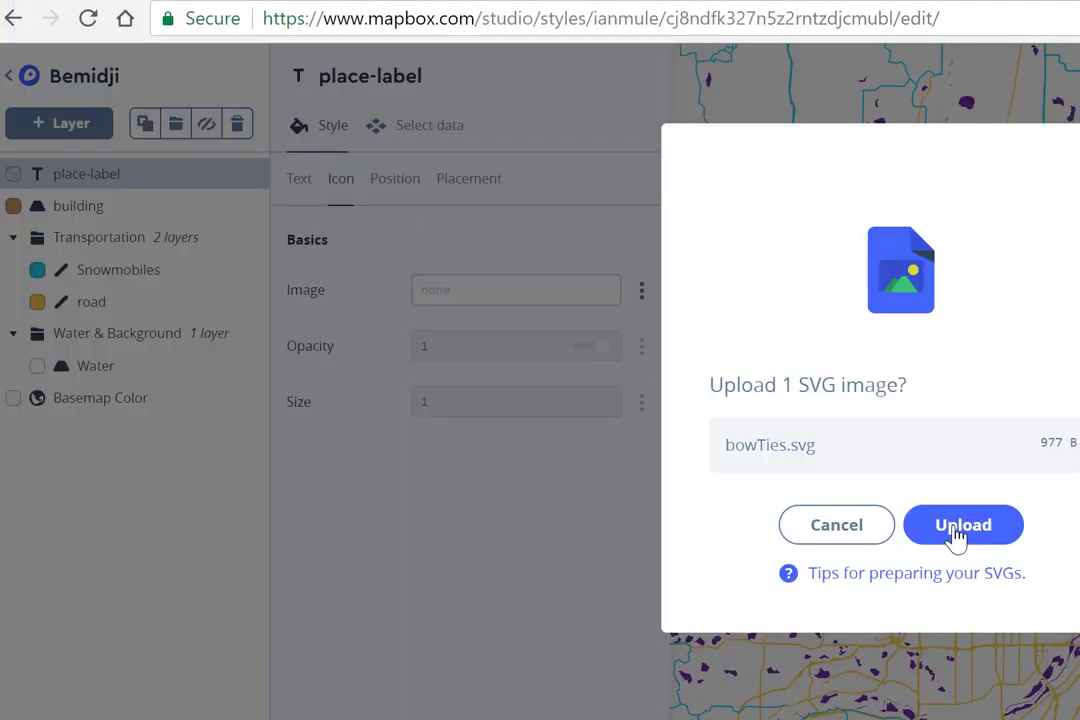
left_click(962, 540)
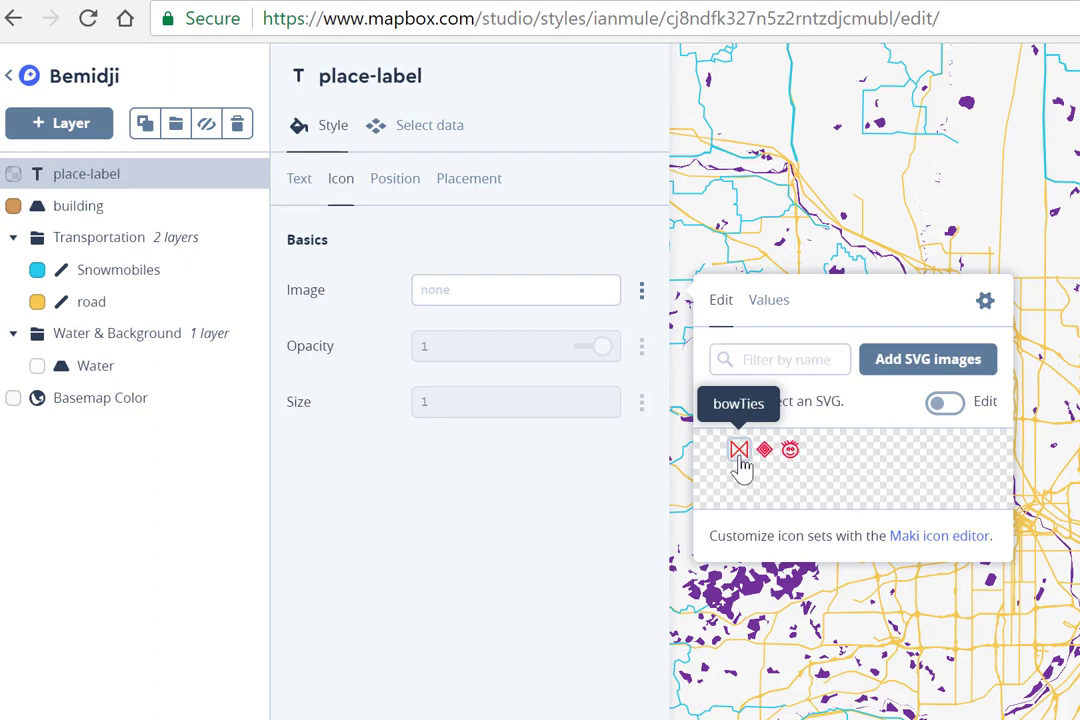
Step: Apply the smiley icon to the place-label layer and try the opacity slider
left_click(789, 452)
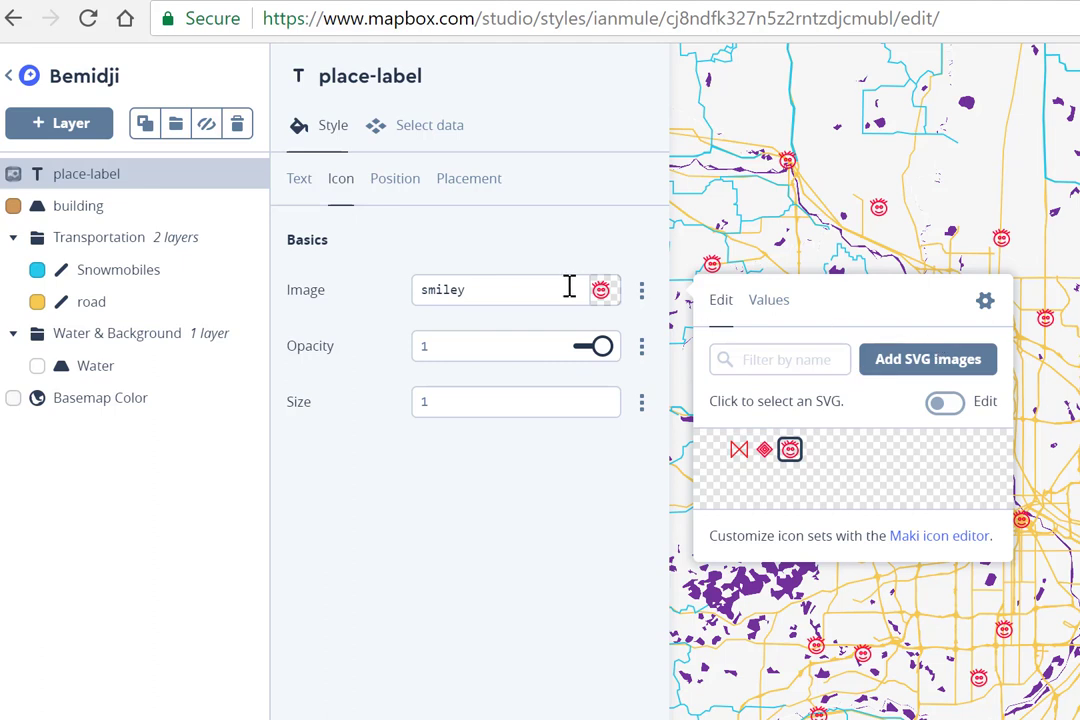
left_click(538, 248)
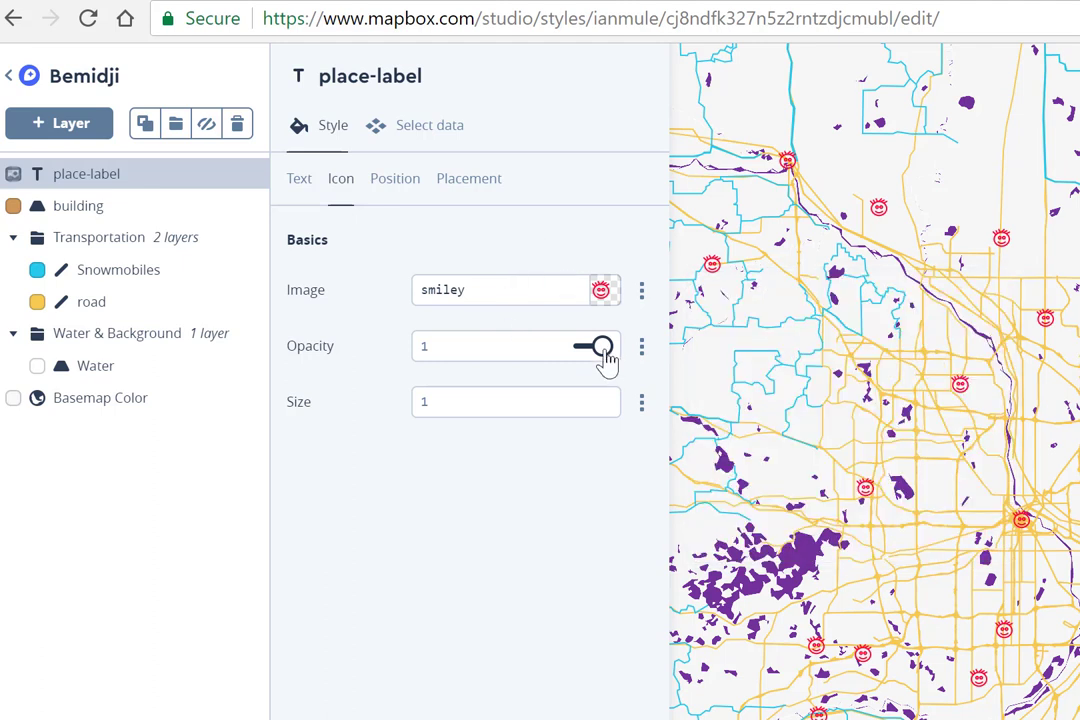
mouse_move(606, 360)
left_mouse_down()
mouse_move(595, 360)
mouse_move(615, 347)
left_mouse_up()
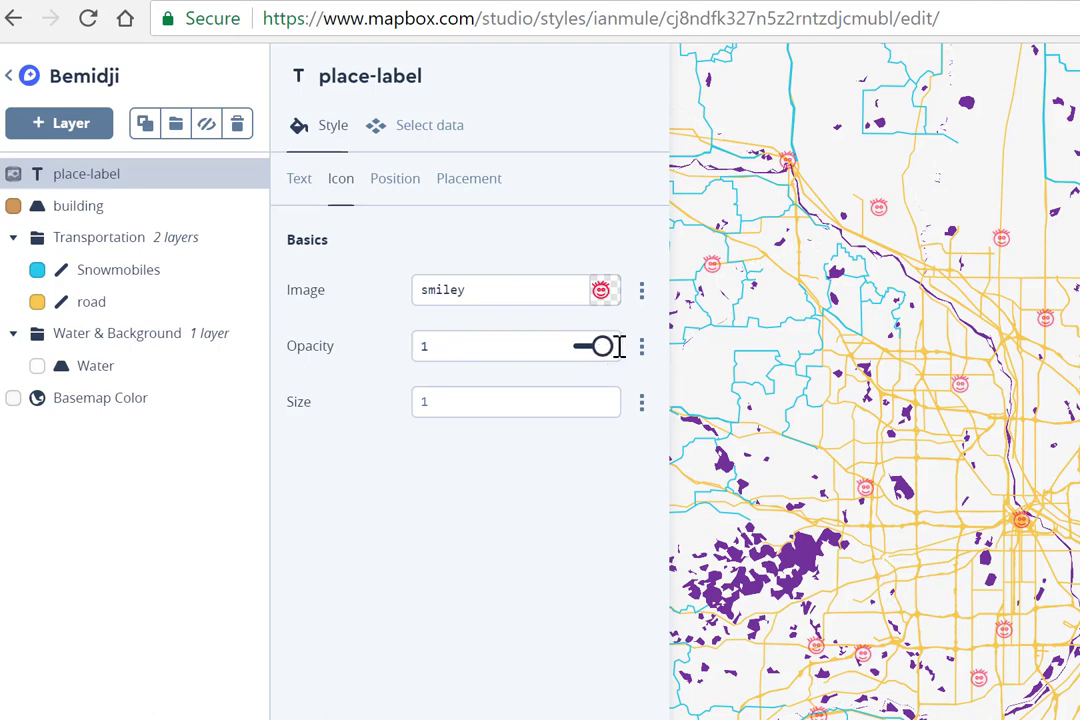
Step: Try icon sizes 10 and 3, then settle the smiley icon size at 1
left_click(464, 399)
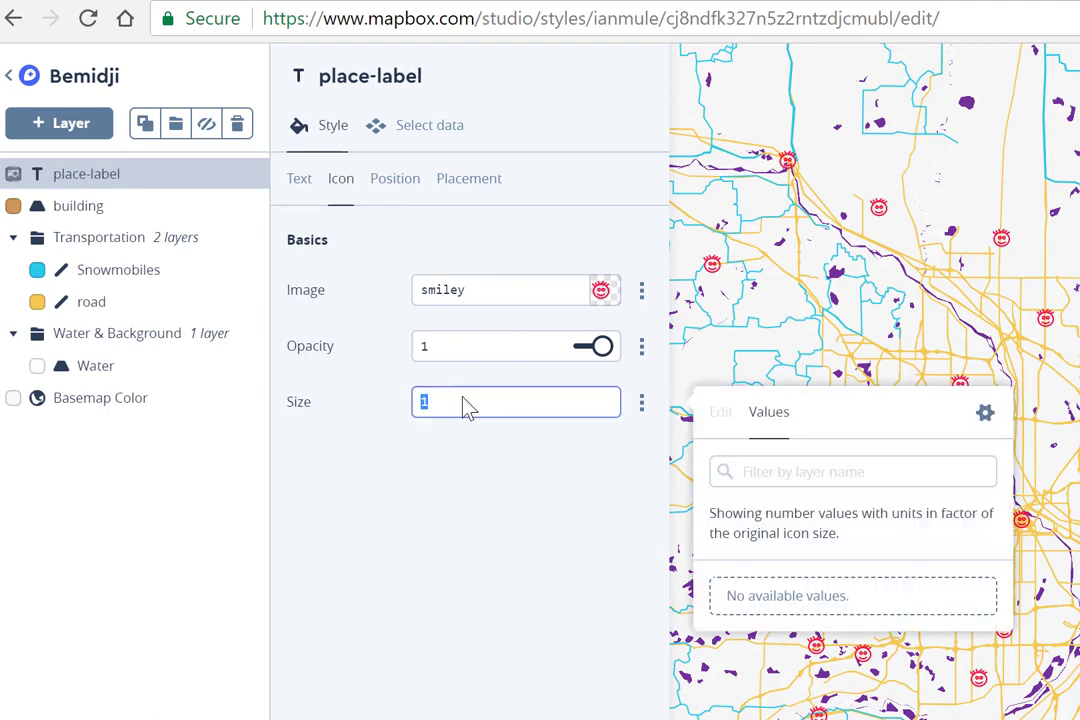
type("10")
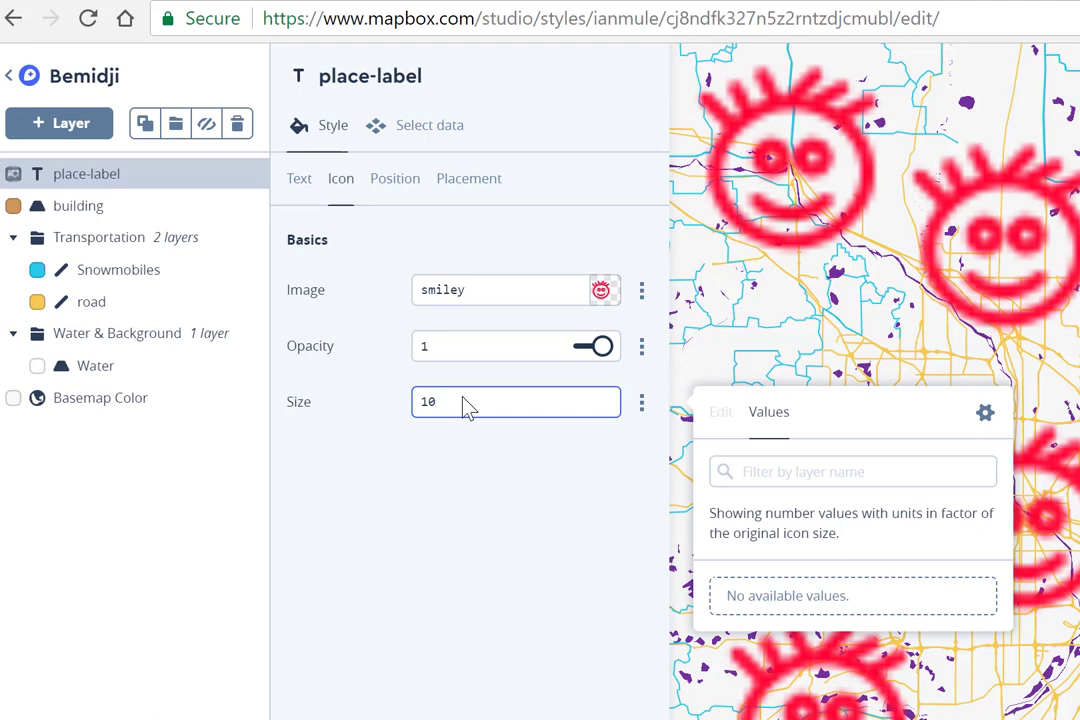
key("BackSpace")
double_click(465, 399)
type("3")
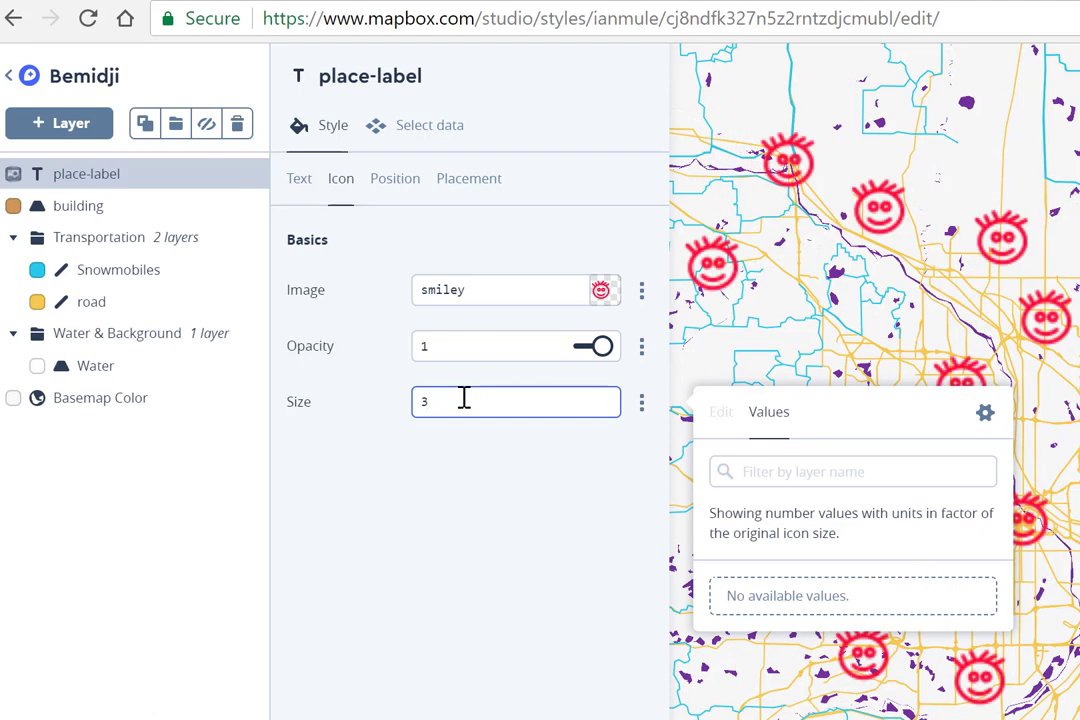
key("Return")
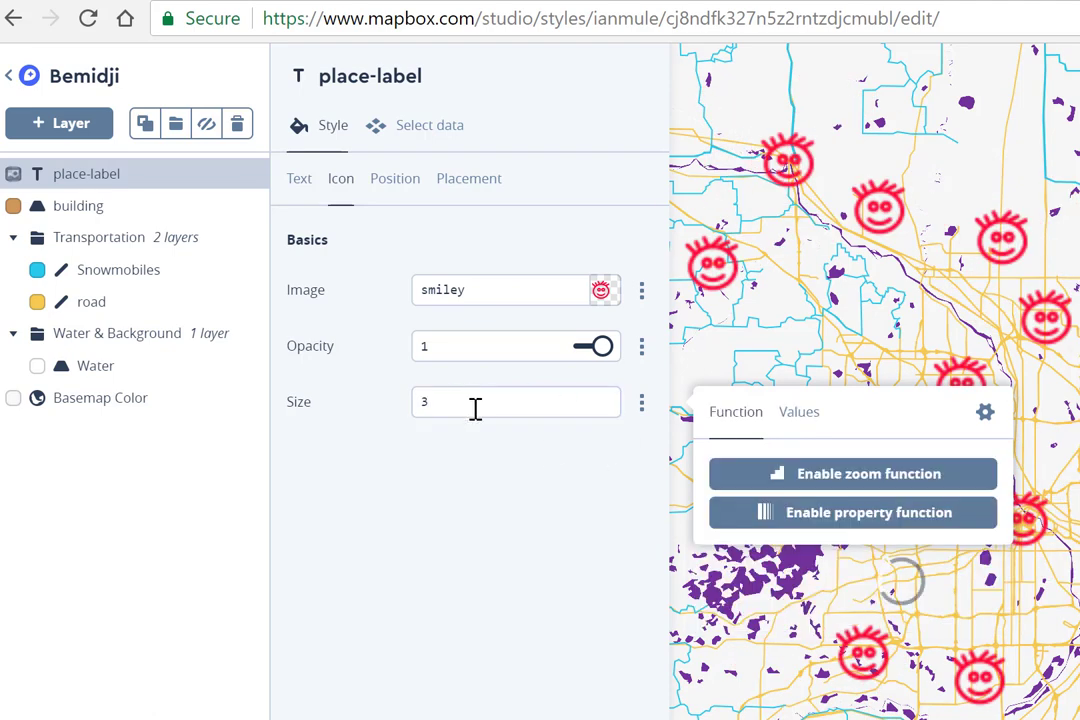
double_click(475, 399)
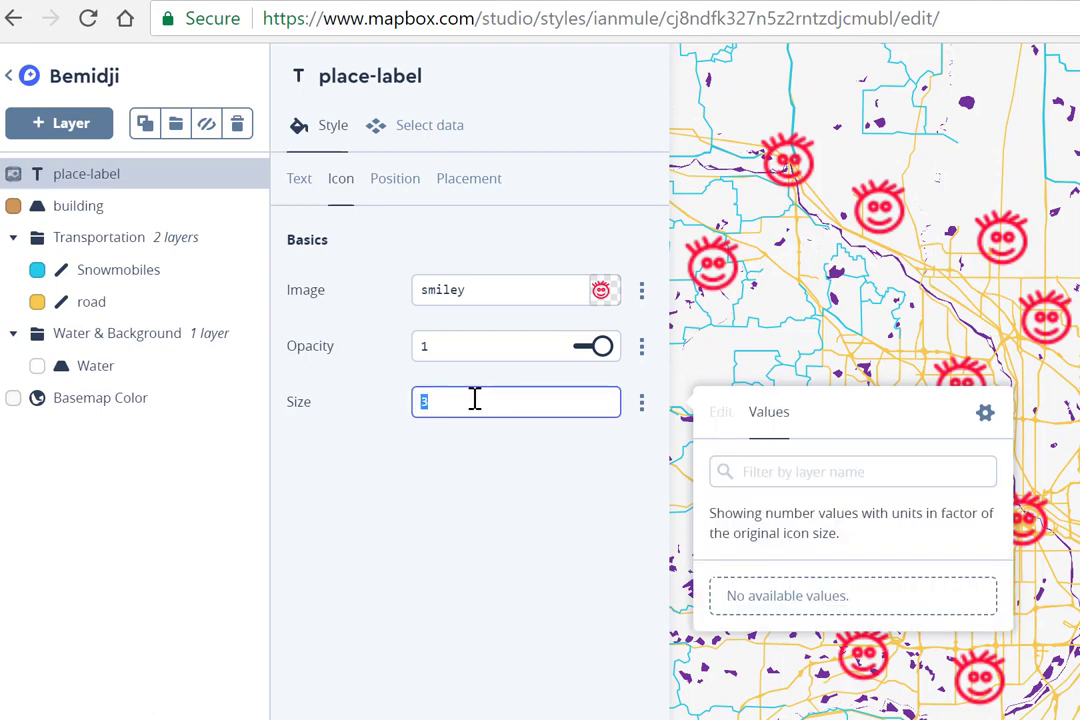
type("1")
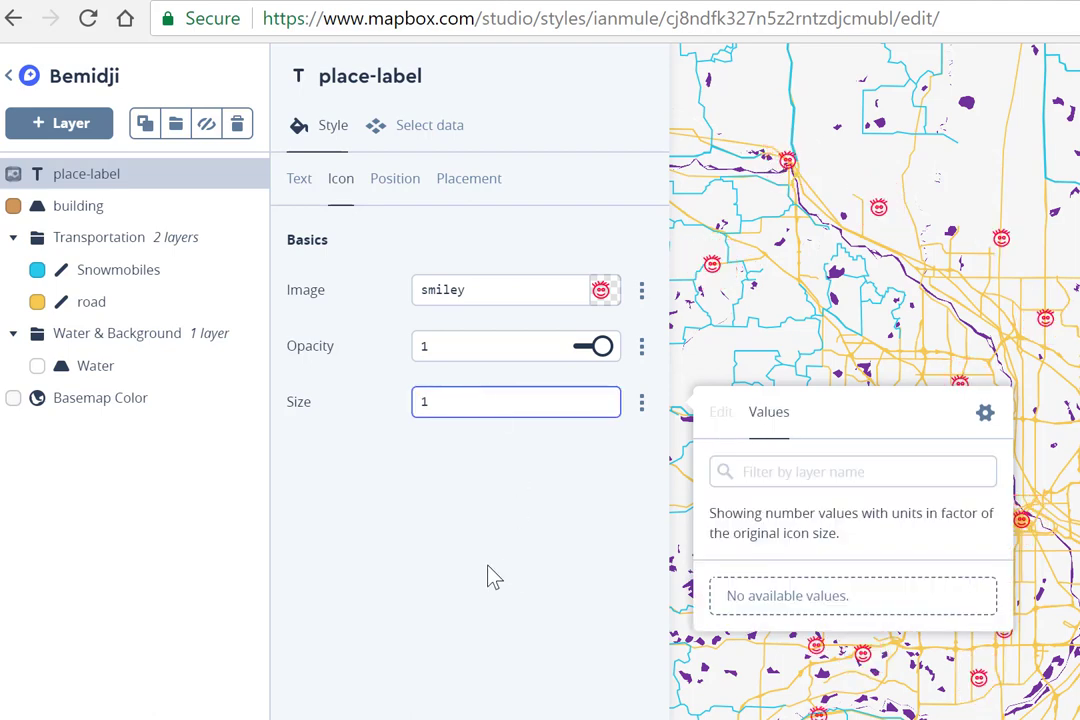
left_click(493, 574)
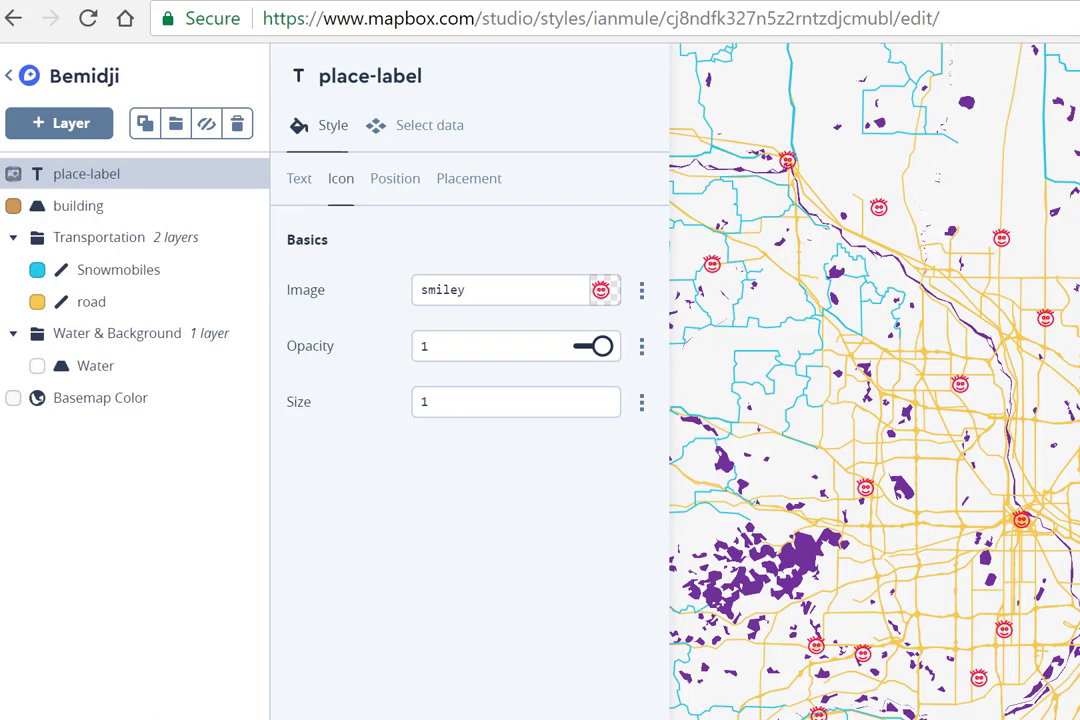
Step: Zoom the map into downtown Minneapolis to inspect the smiley icons
scroll(874, 381, "up", 5)
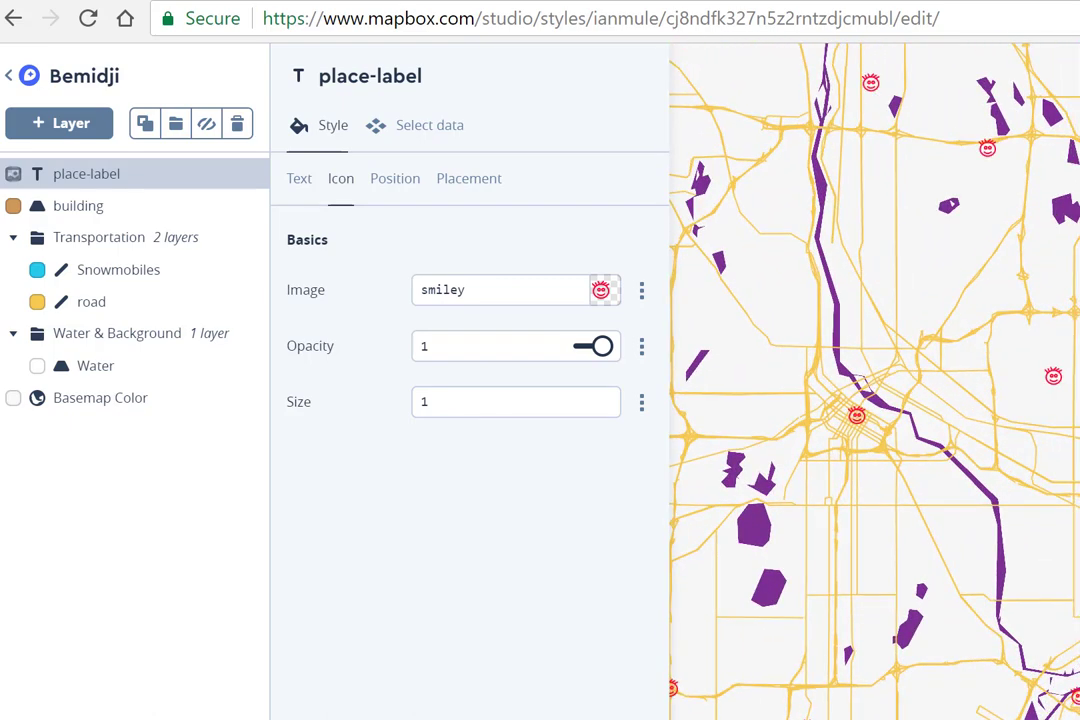
scroll(1050, 600, "up", 2)
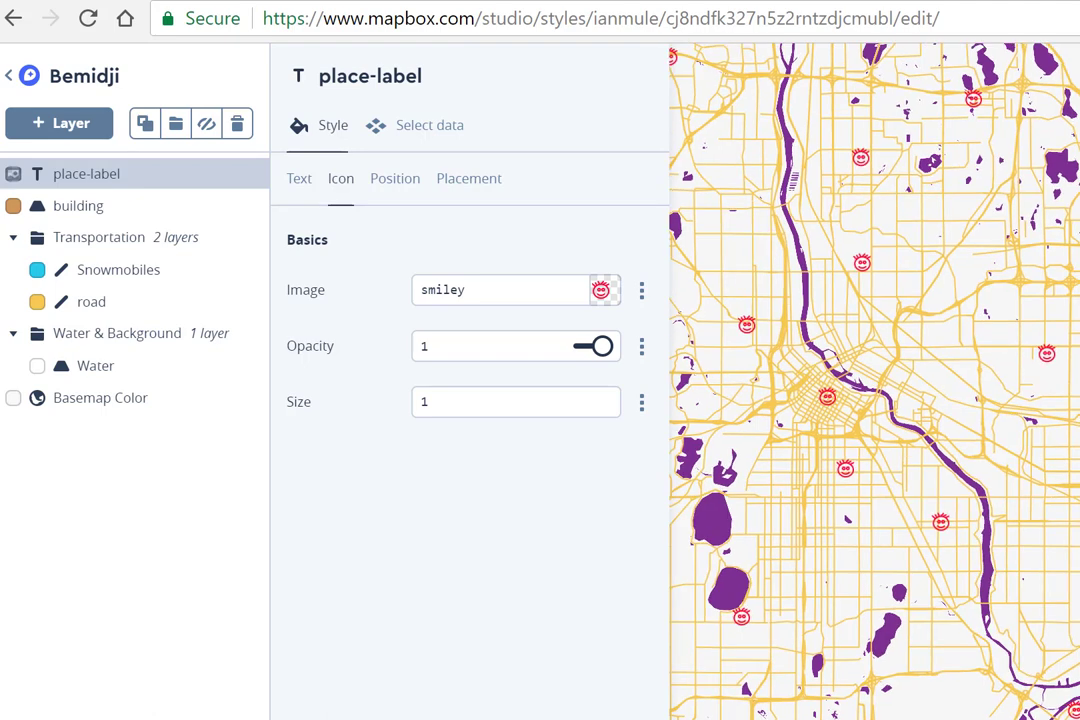
scroll(1050, 590, "up", 2)
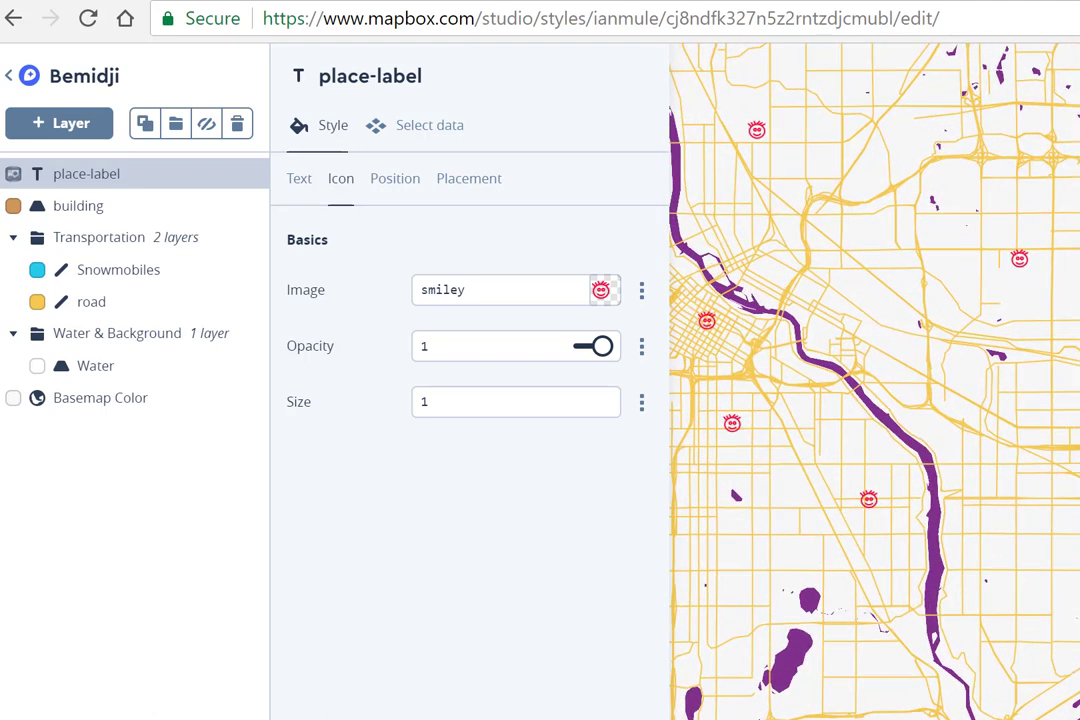
scroll(1060, 580, "down", 1)
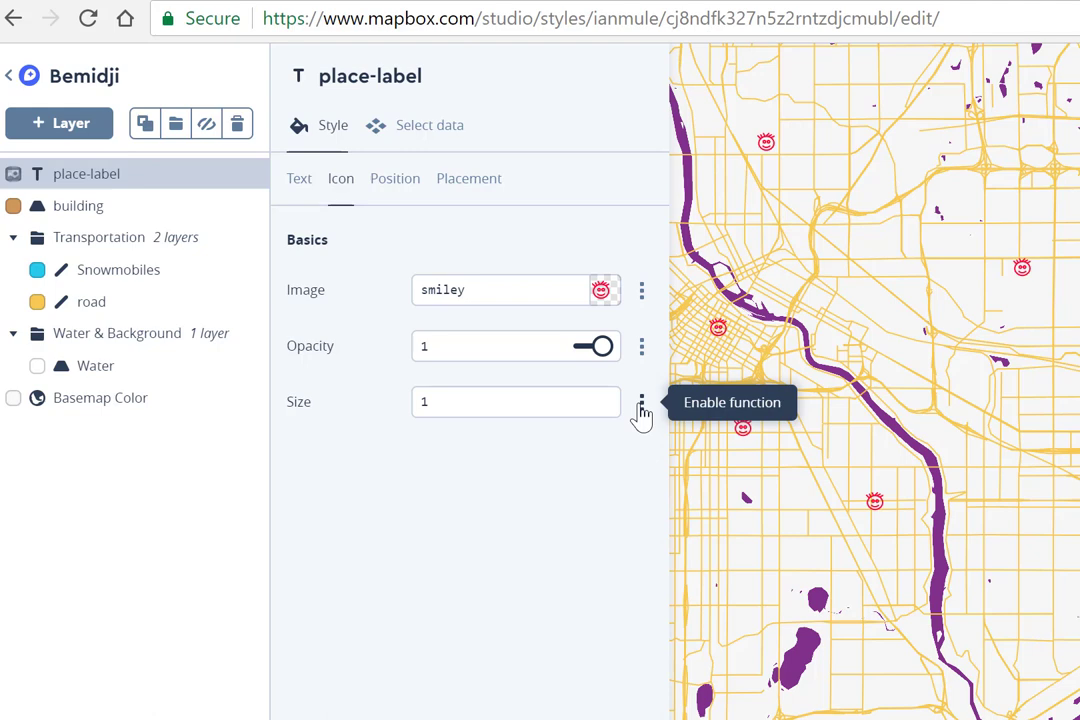
Step: Make icon size a zoom function and set the second stop's size to 3
left_click(641, 404)
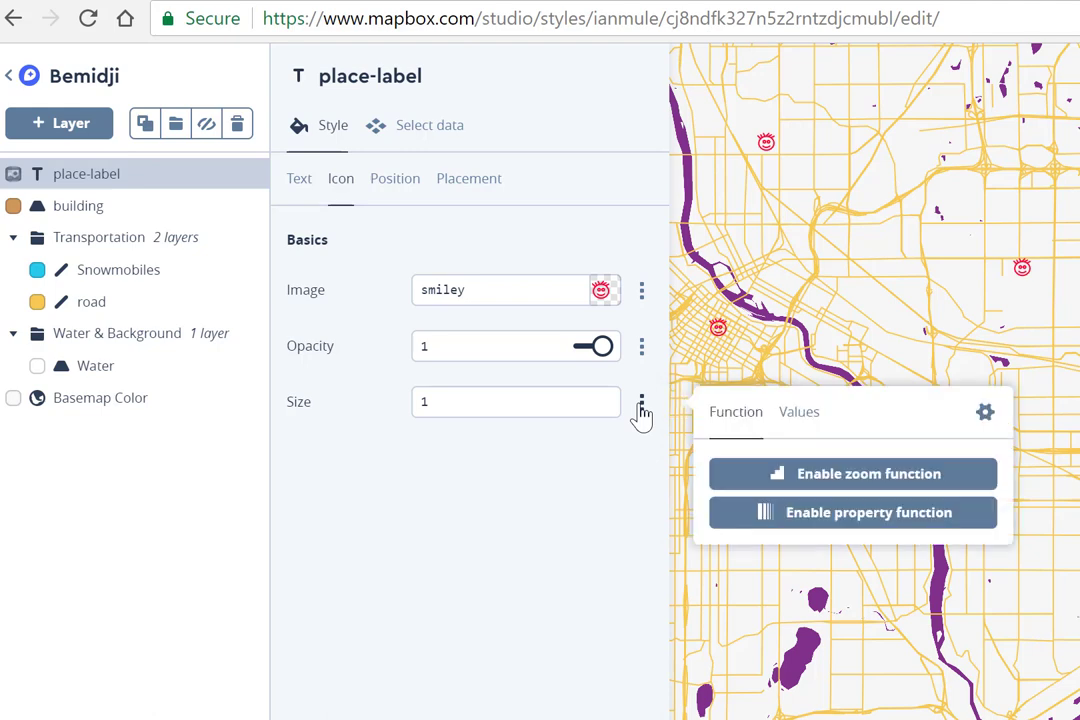
left_click(855, 480)
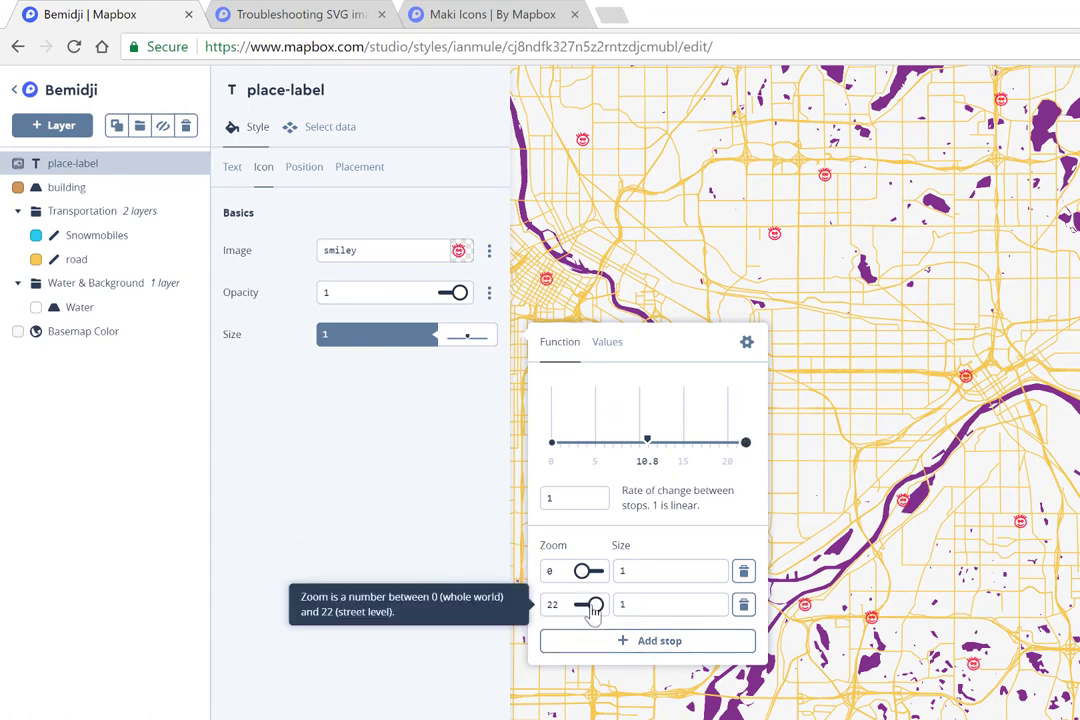
left_click_drag(596, 612, 594, 616)
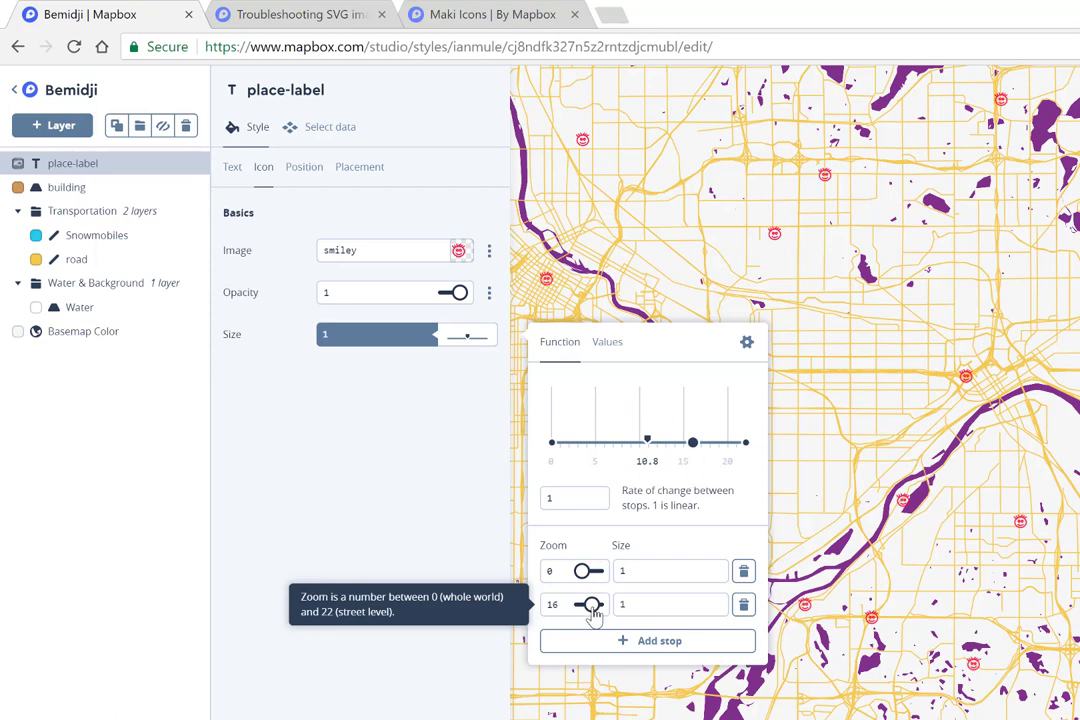
double_click(629, 603)
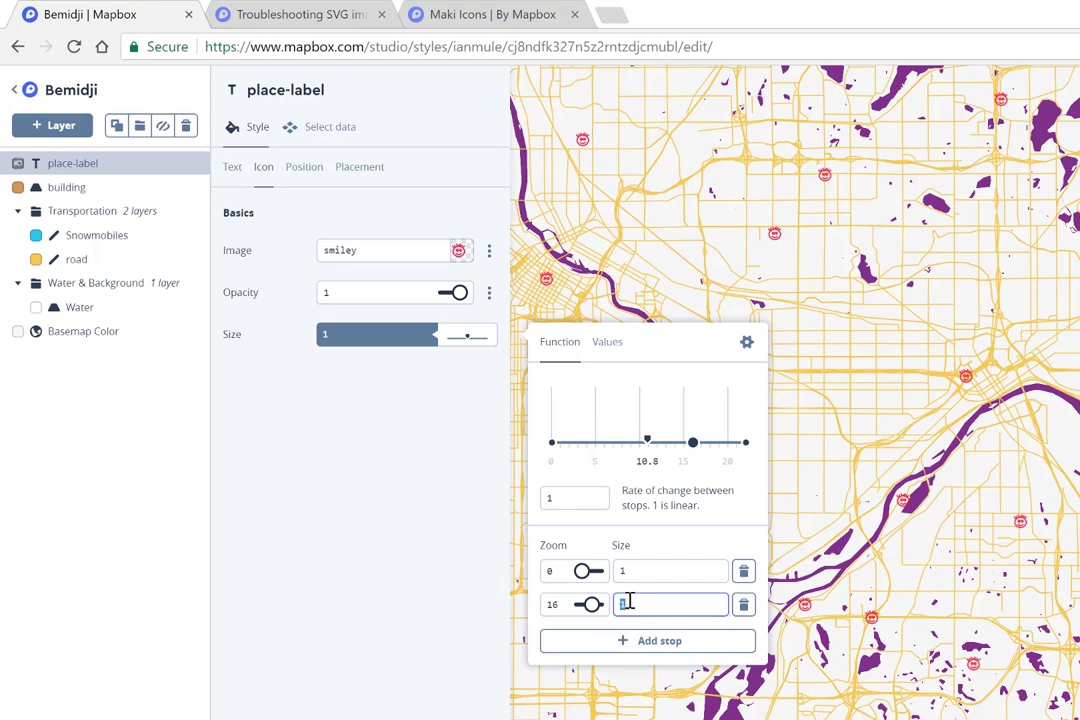
type("3")
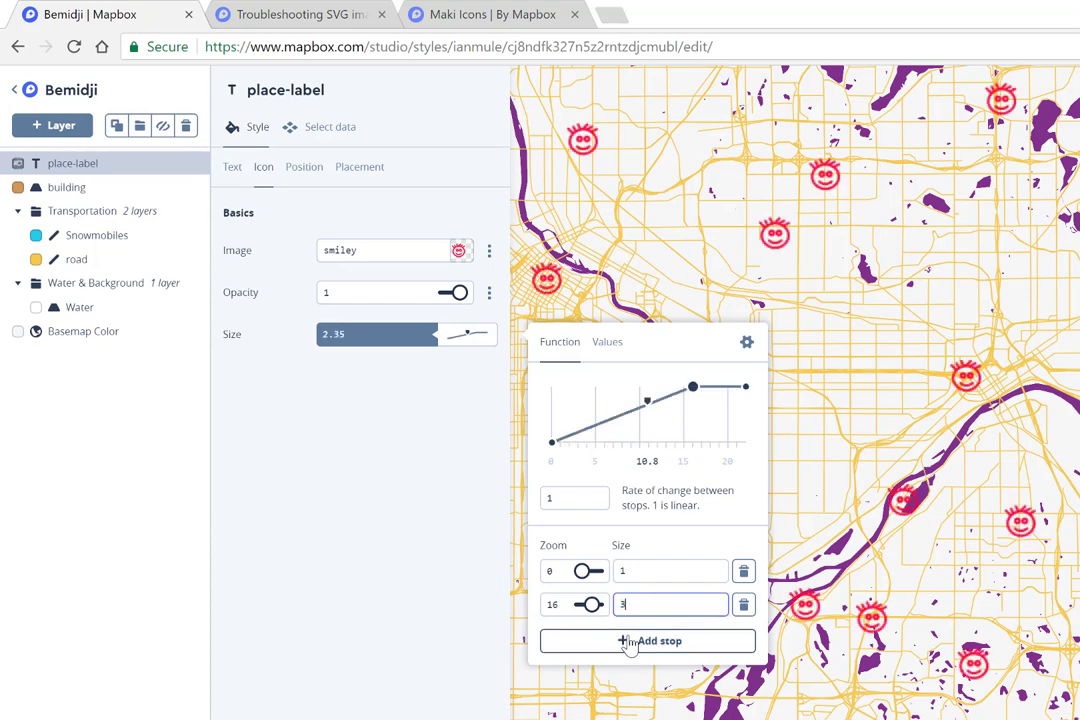
Step: Add a stop at zoom 15 and change the last stop to zoom 20, size 7
left_click(628, 644)
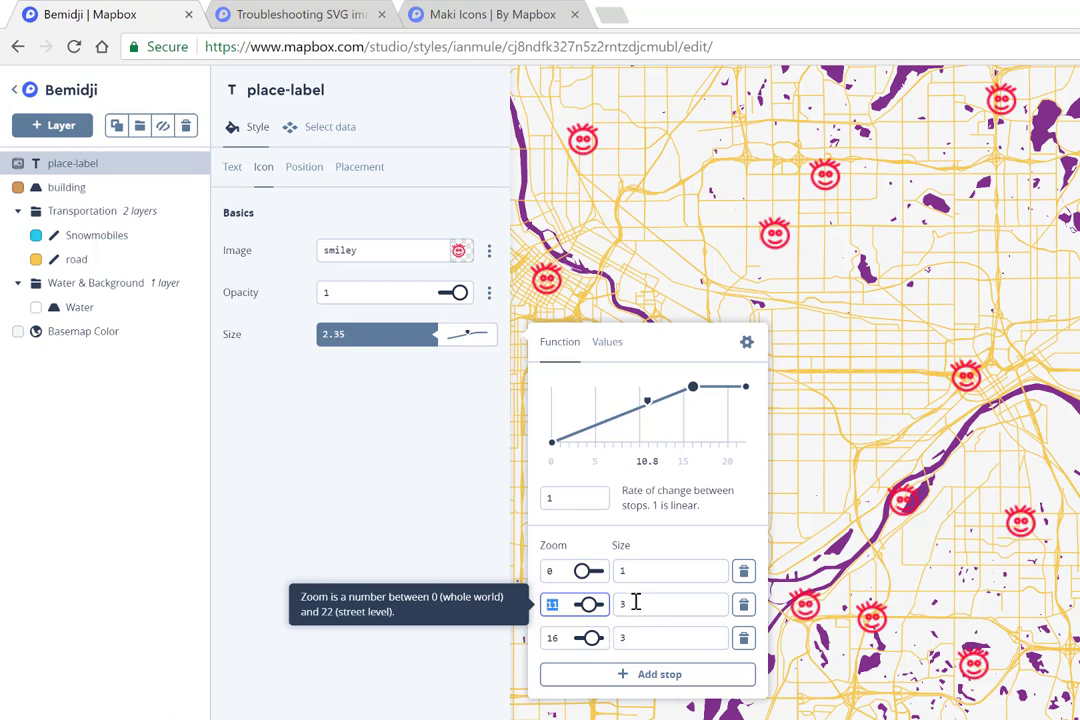
left_click(558, 608)
key("BackSpace")
type("5")
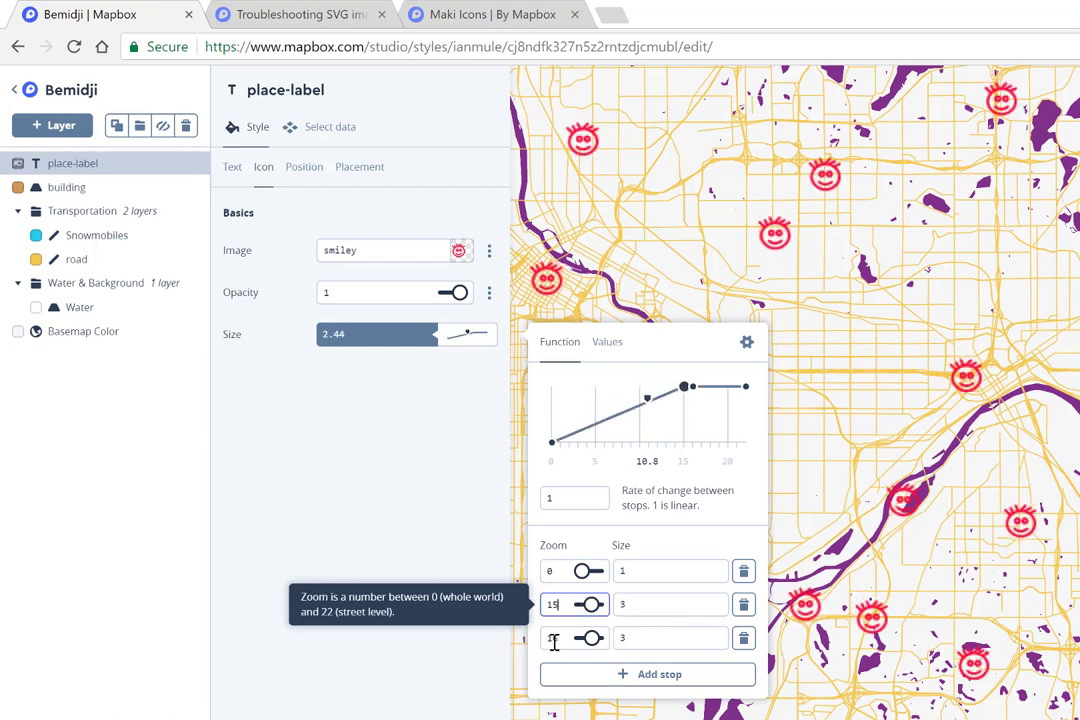
double_click(552, 639)
type("20")
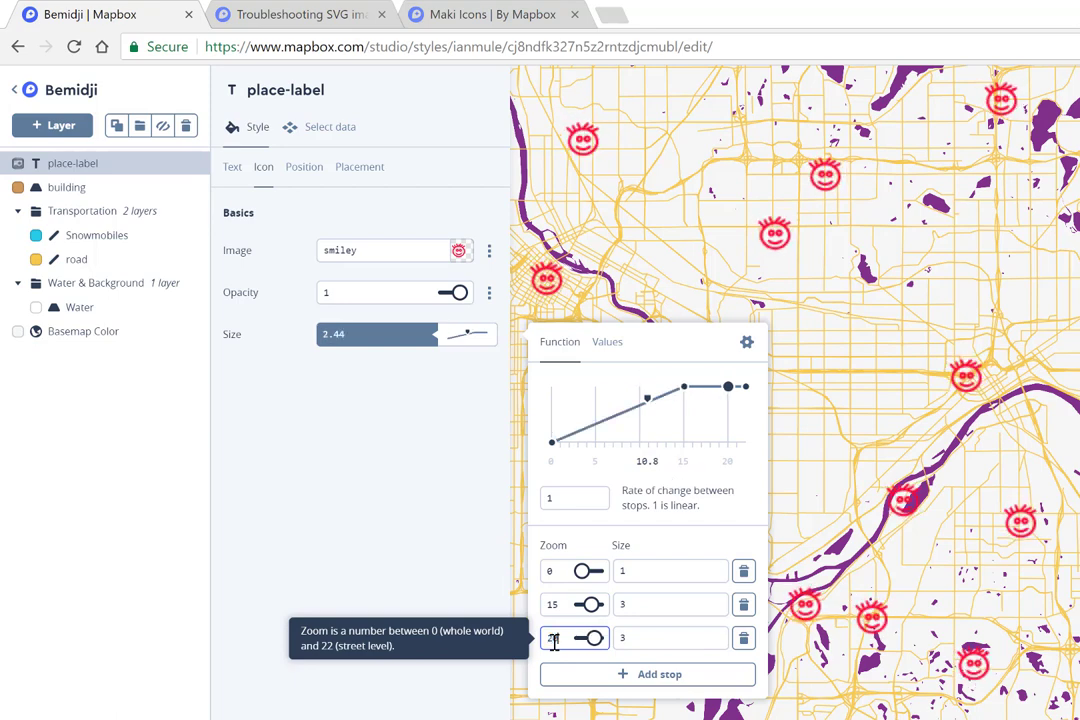
double_click(646, 639)
type("7")
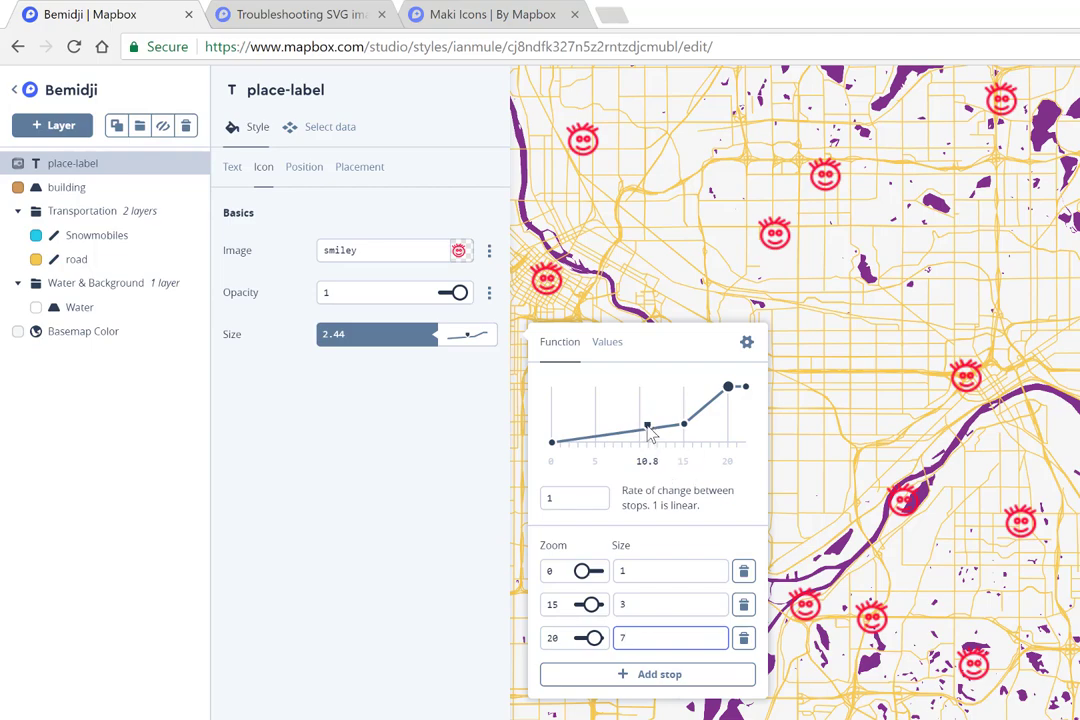
scroll(895, 512, "up", 5)
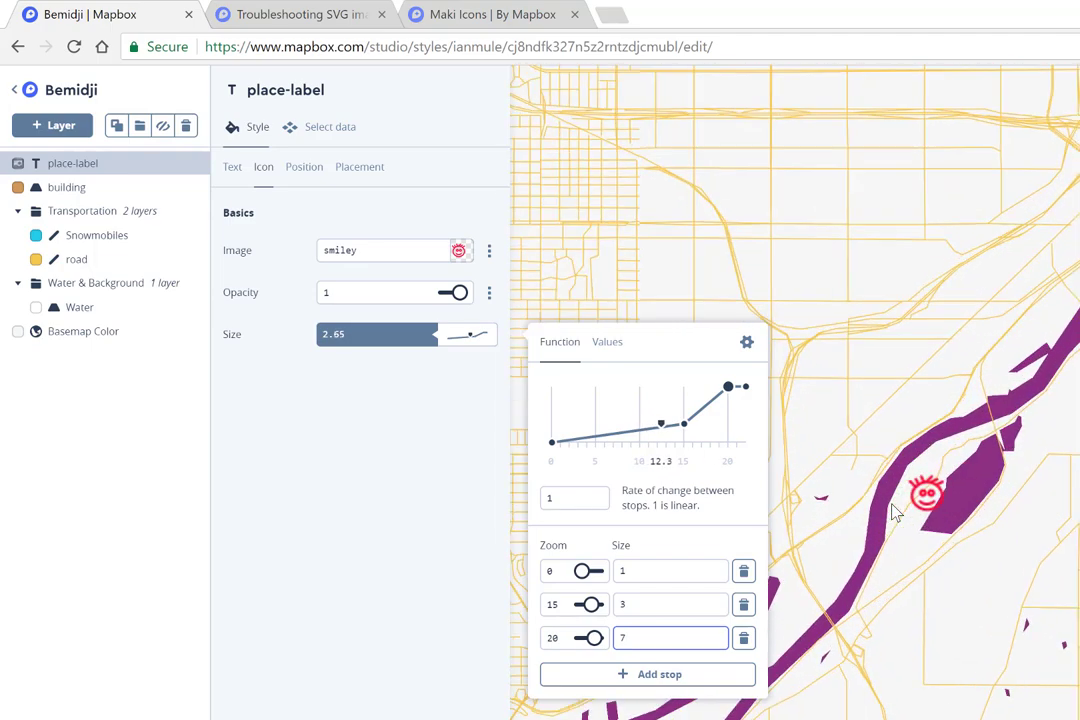
scroll(895, 512, "up", 10)
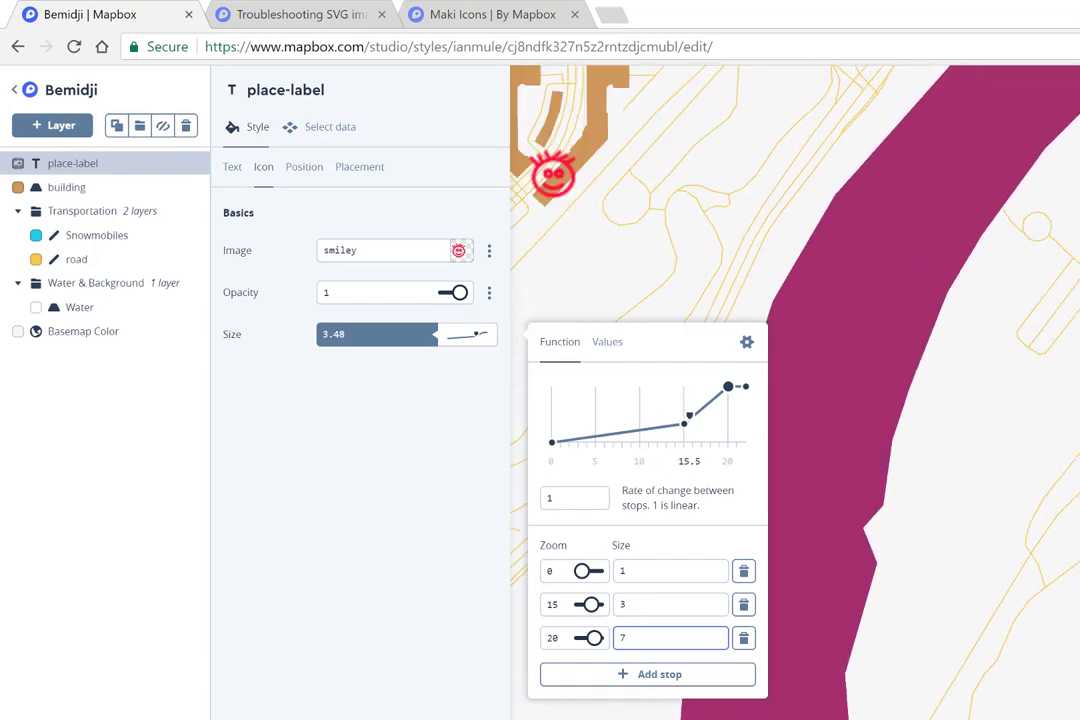
scroll(892, 448, "up", 5)
scroll(940, 363, "up", 2)
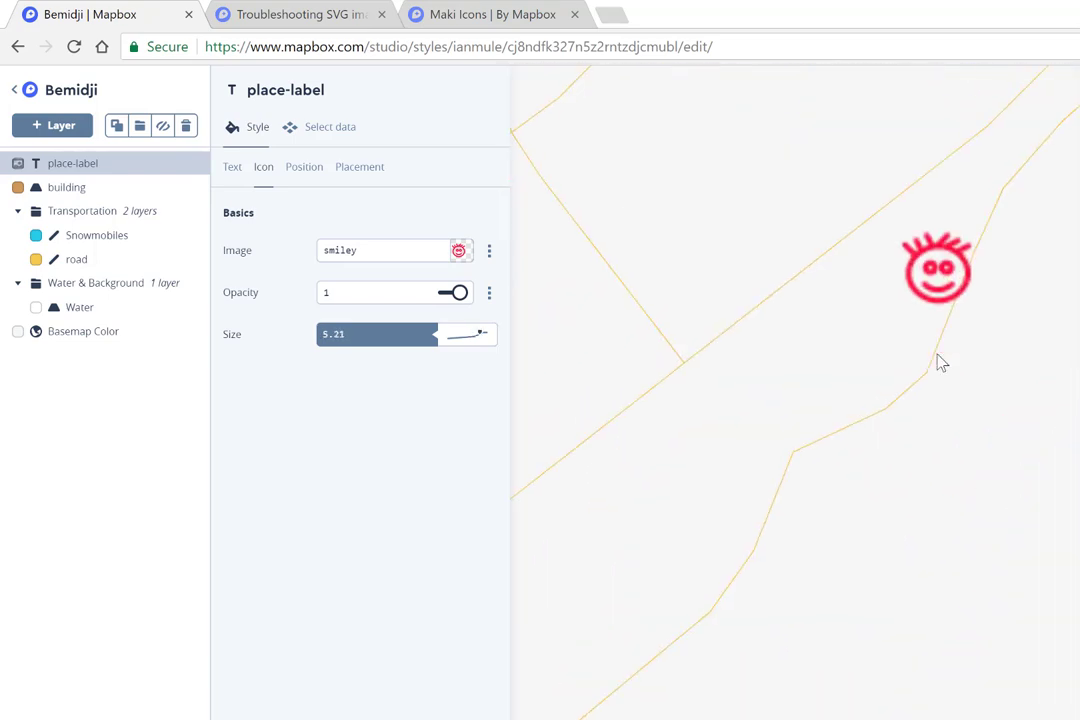
left_click_drag(897, 374, 904, 514)
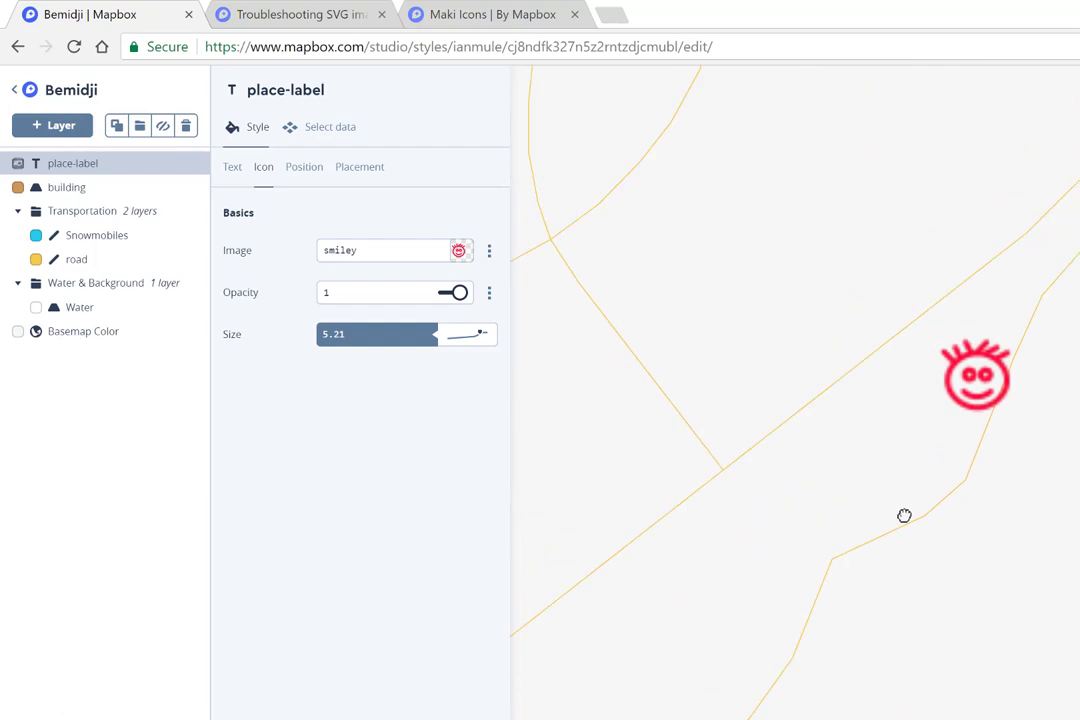
scroll(870, 393, "down", 5)
left_click(467, 334)
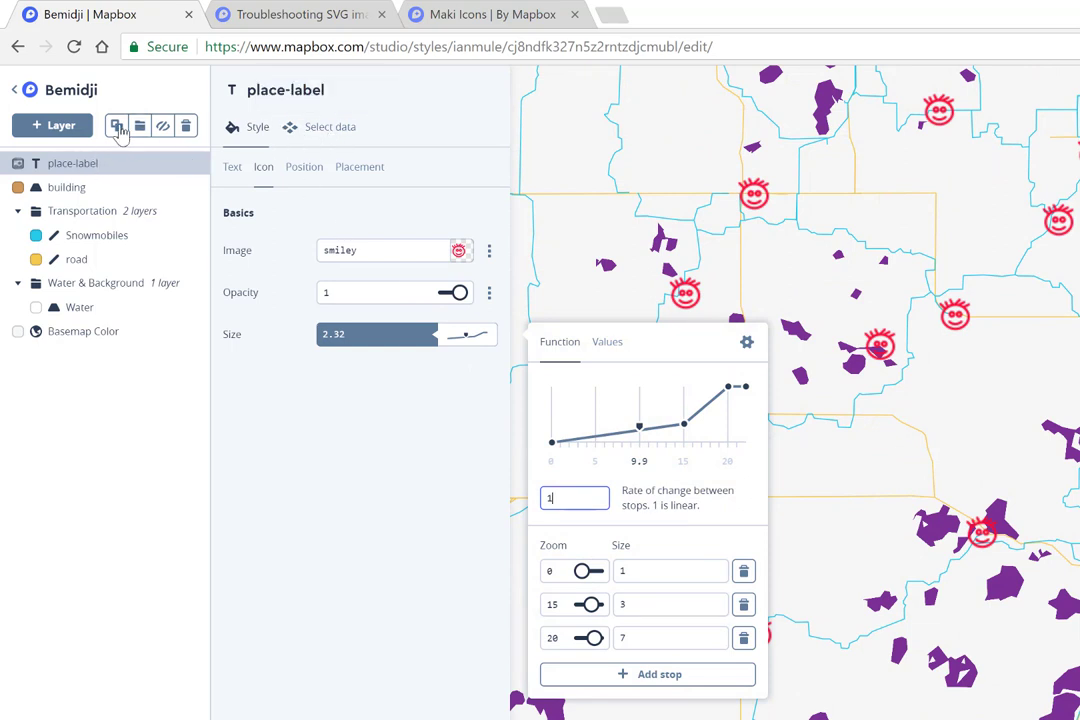
Step: Create a Symbol layer from Mapbox Streets V7 airport_label with minimum zoom 9.6
left_click(53, 125)
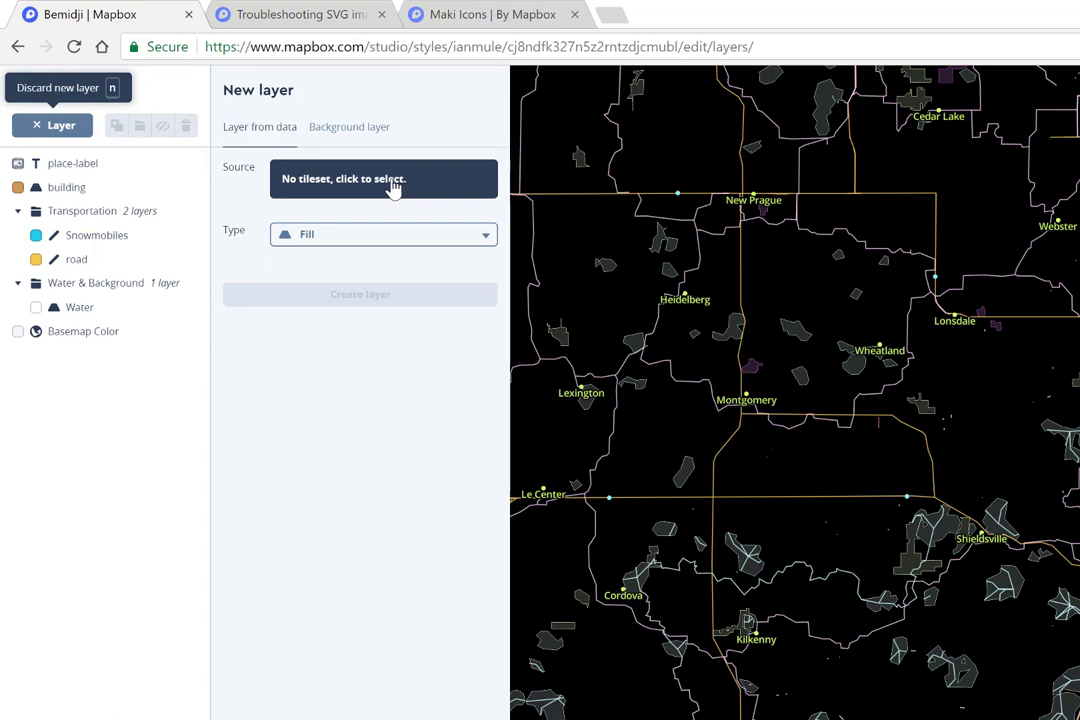
left_click(370, 178)
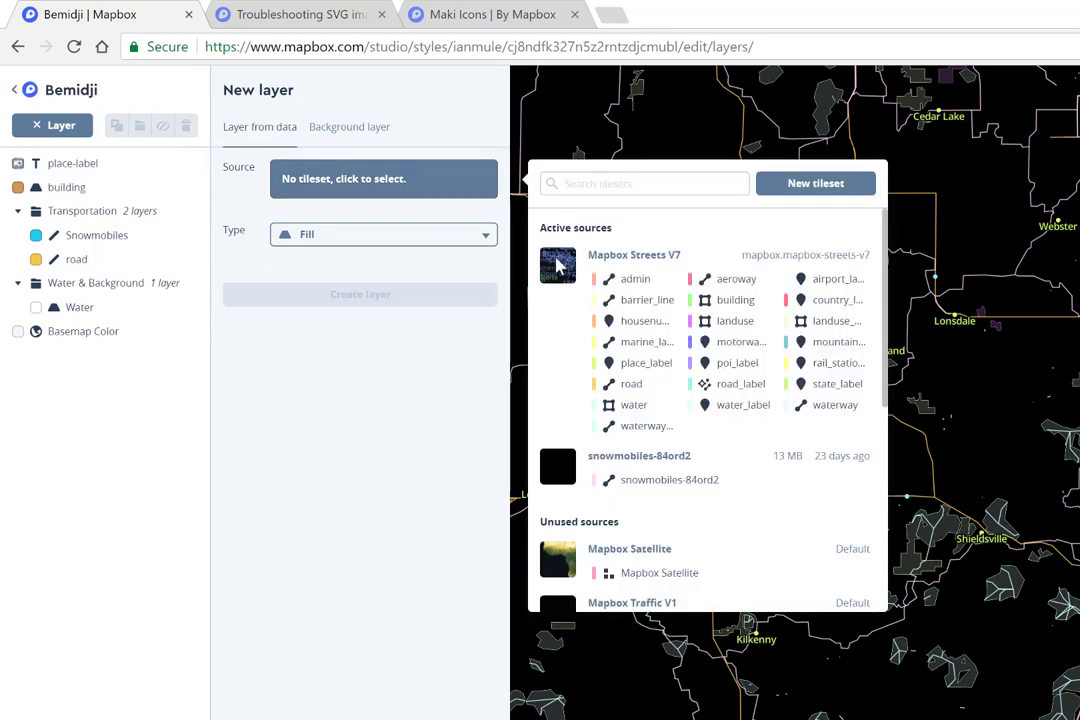
left_click(742, 356)
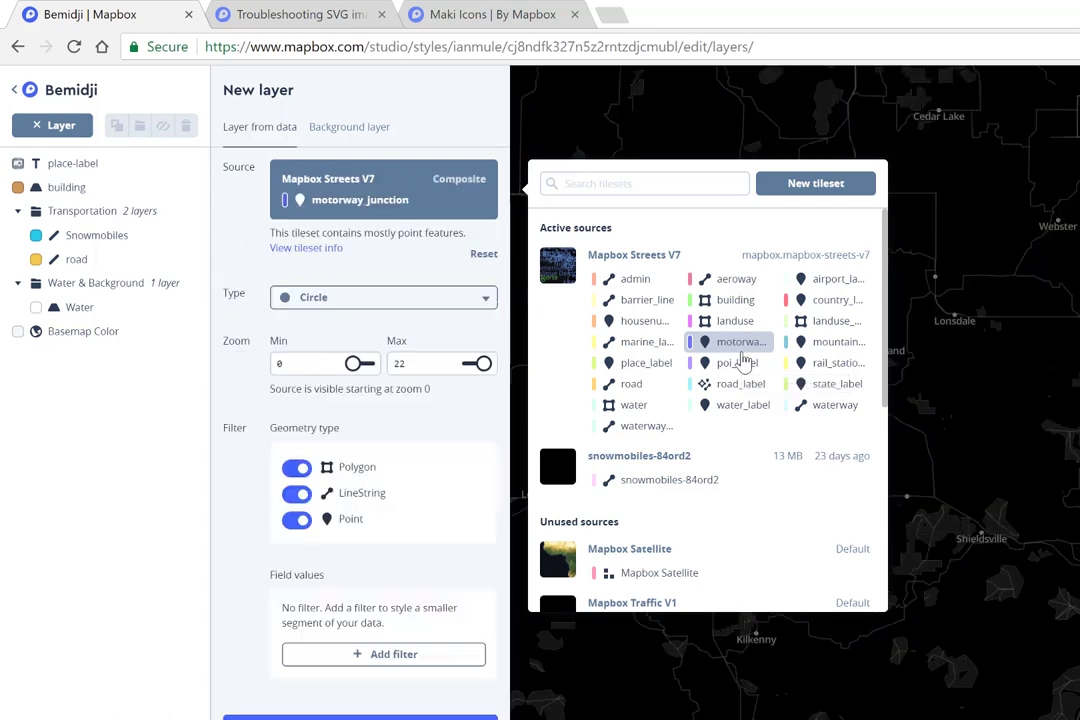
left_click(825, 281)
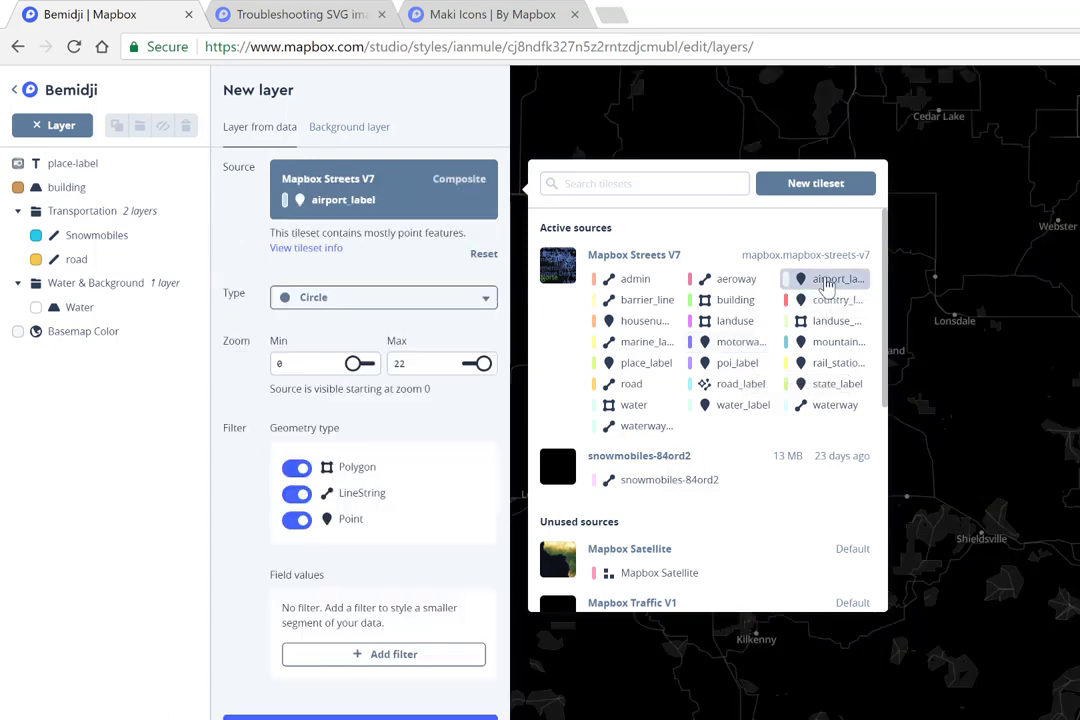
left_click(396, 298)
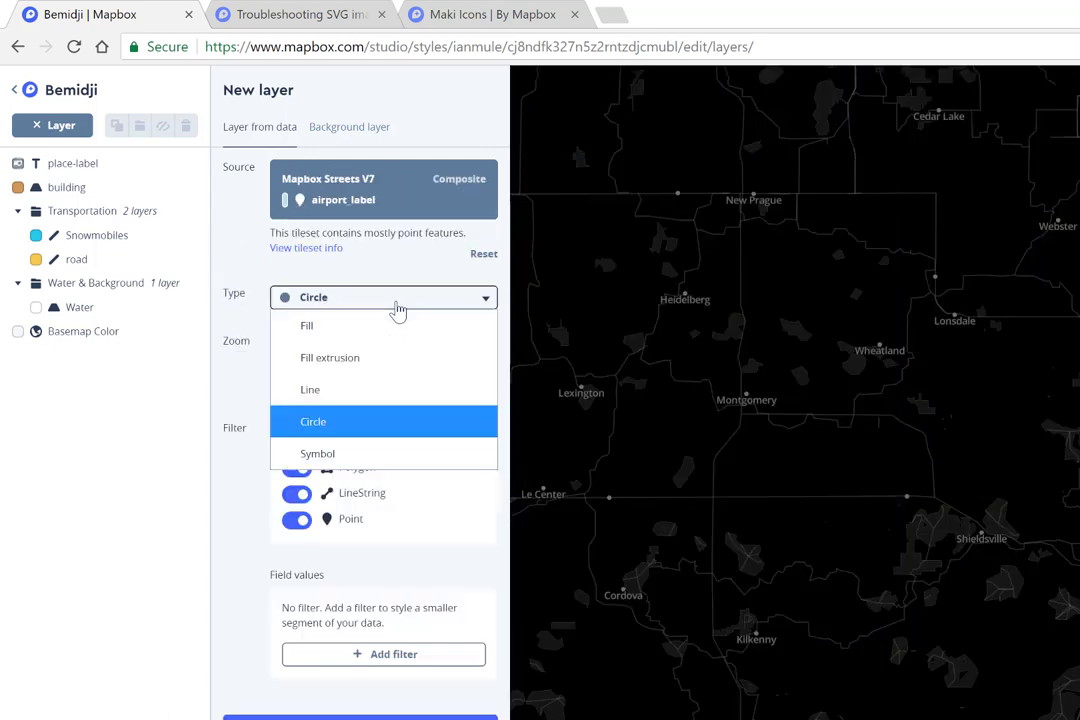
left_click(343, 456)
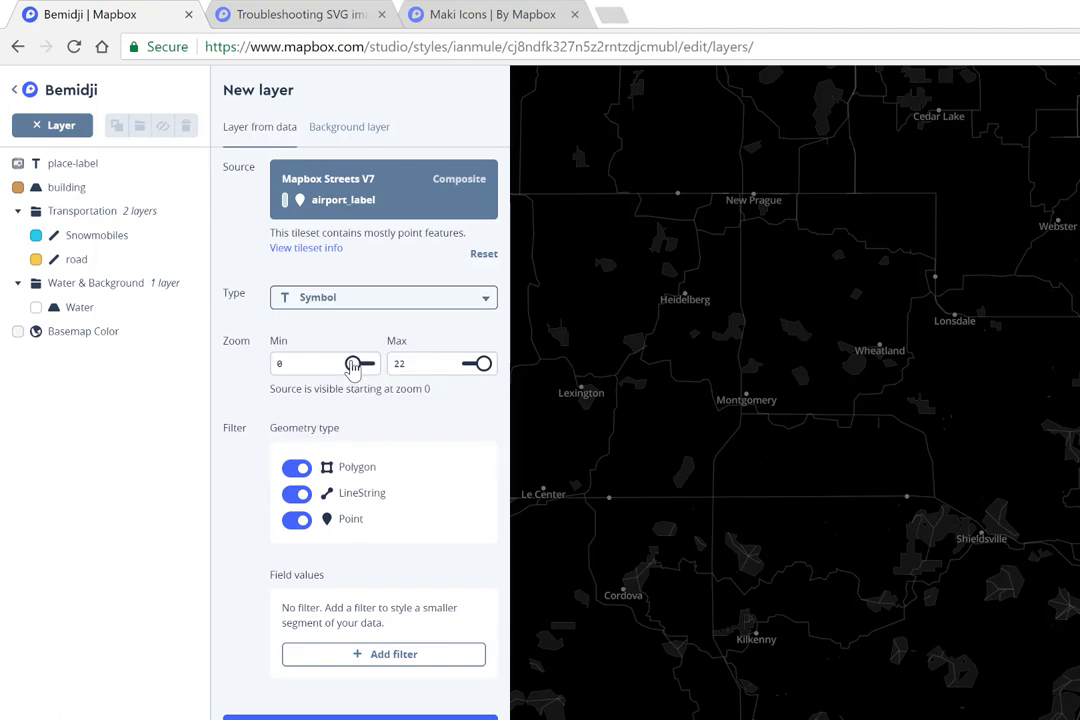
left_click_drag(353, 365, 360, 368)
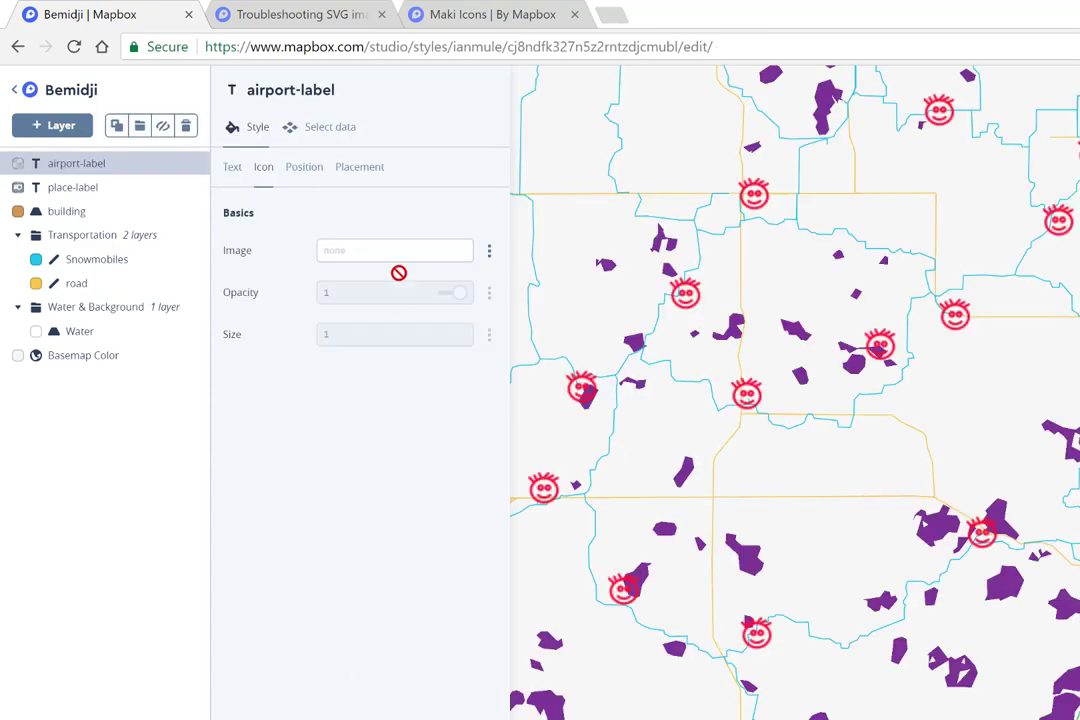
Step: Set the airport-label icon to the diamond SVG at size 3
left_click(381, 249)
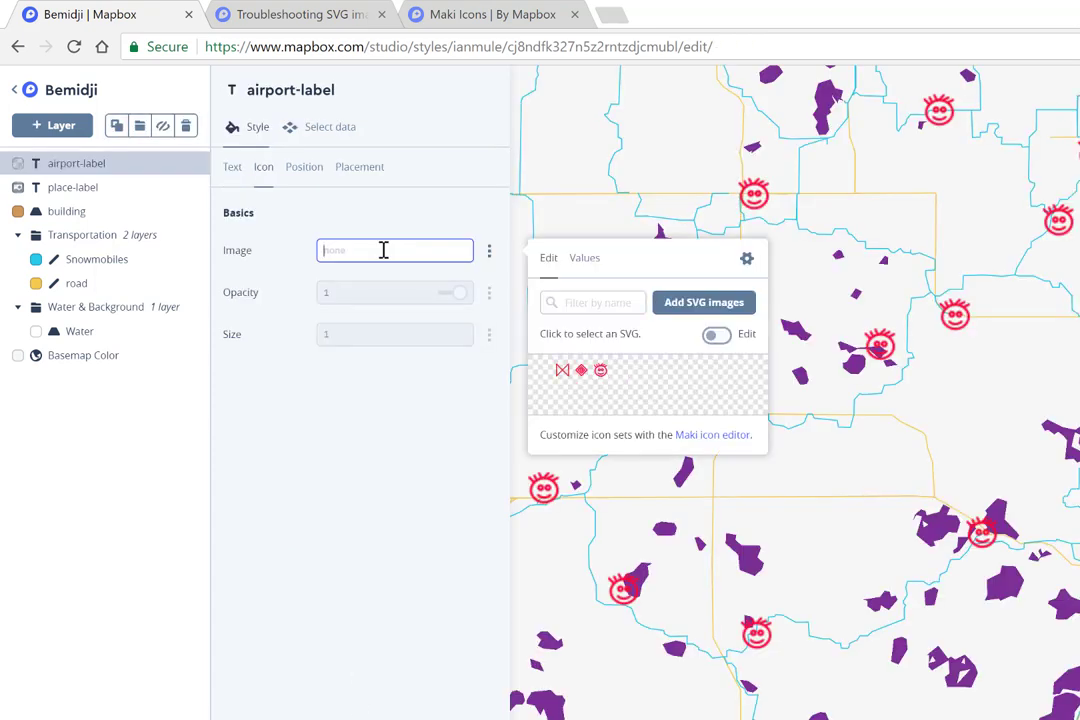
left_click(582, 371)
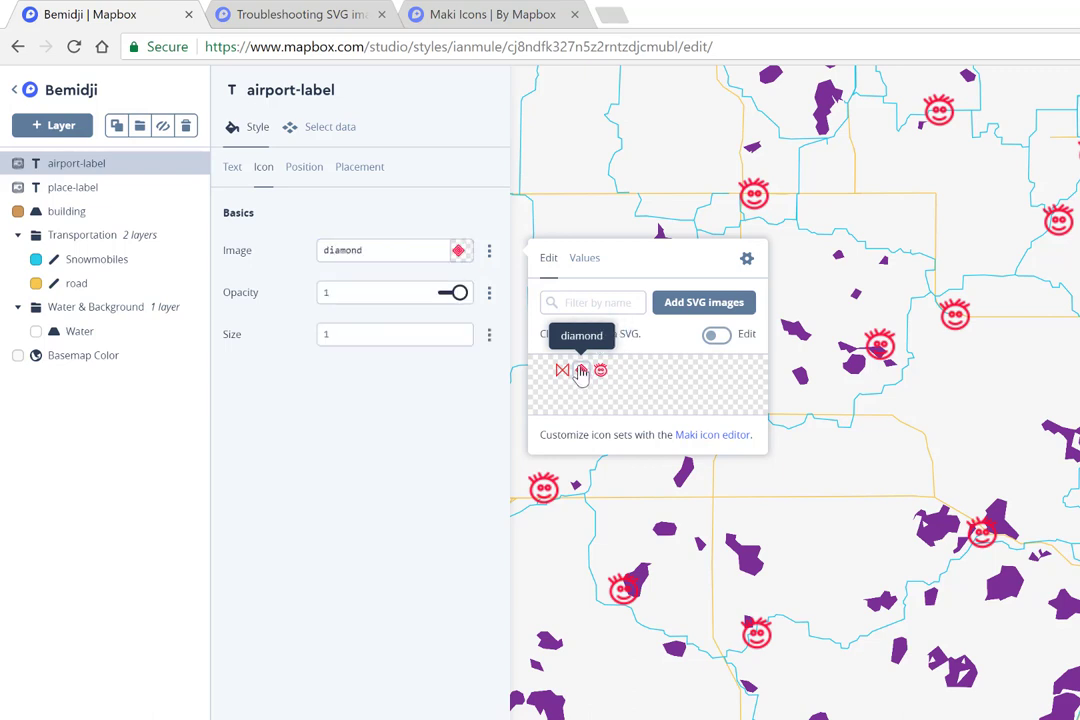
left_click(430, 338)
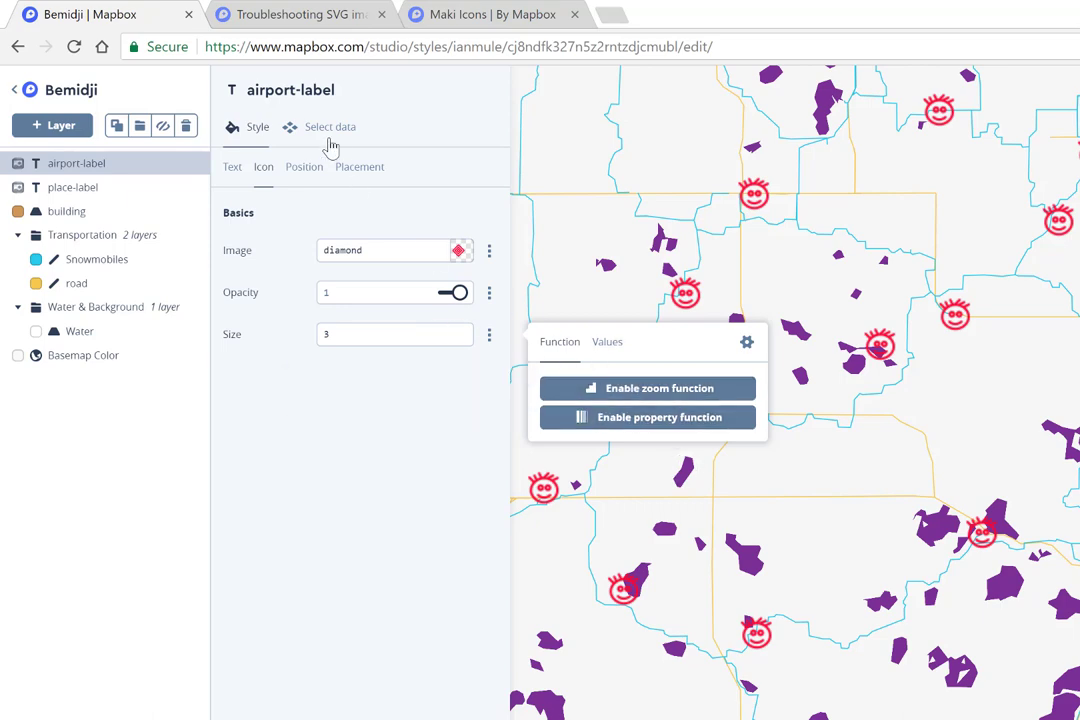
Step: Pan and zoom the map until an airport diamond icon is in view
left_click_drag(851, 431, 791, 326)
scroll(780, 322, "down", 3)
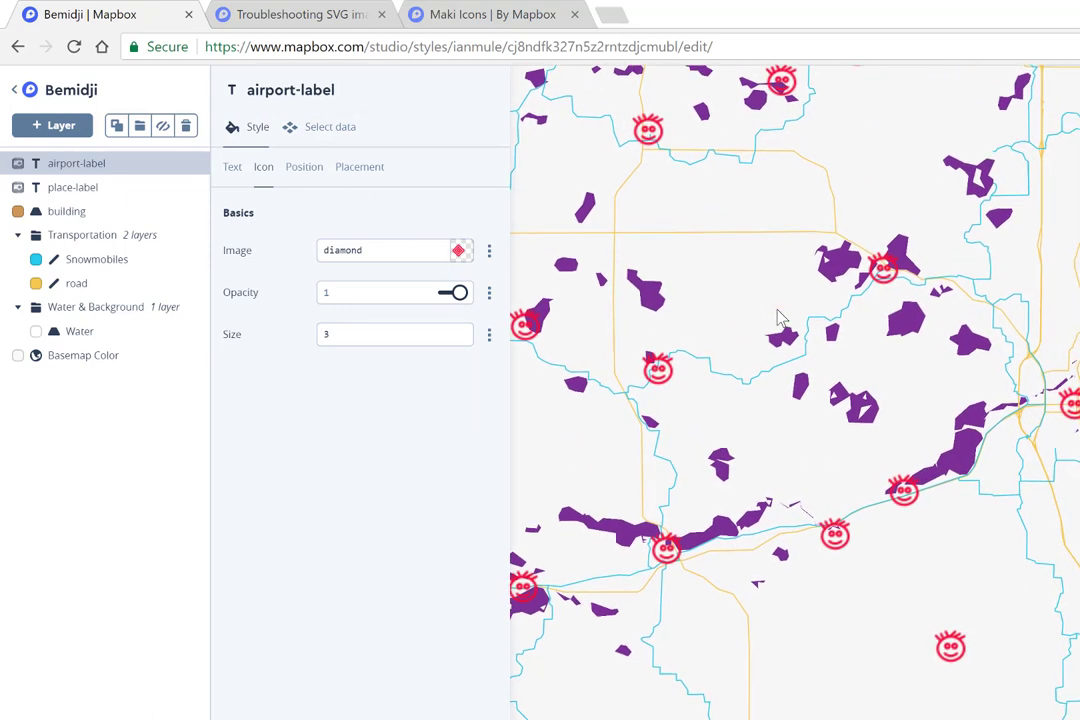
scroll(834, 434, "down", 5)
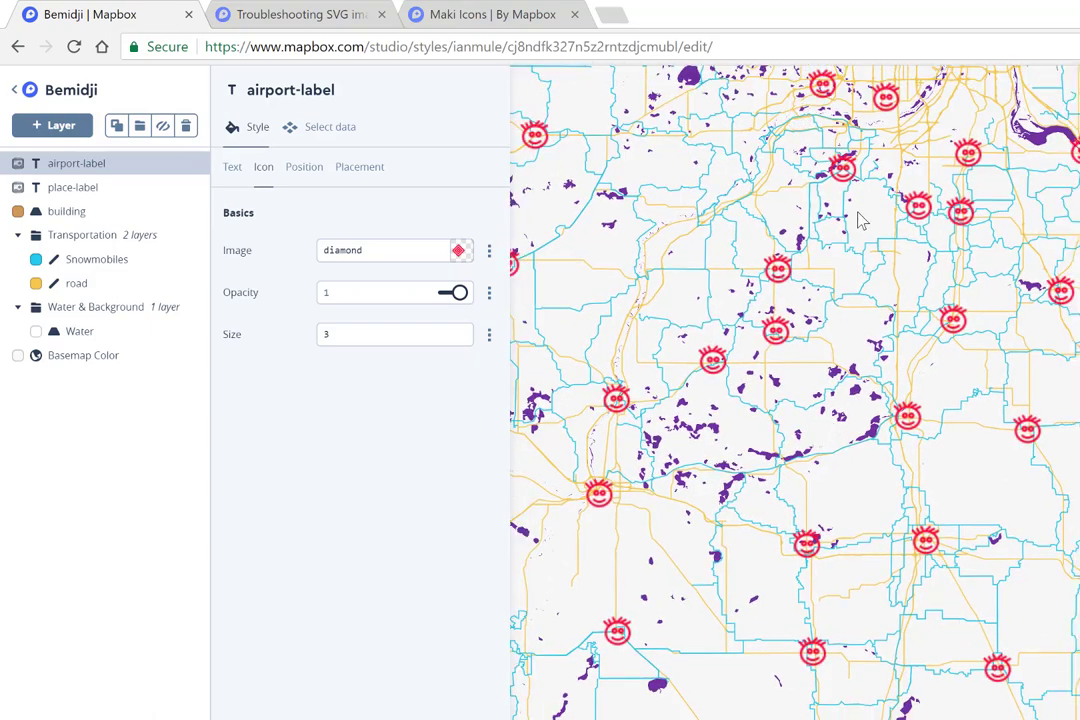
left_click_drag(893, 105, 910, 362)
scroll(910, 362, "up", 5)
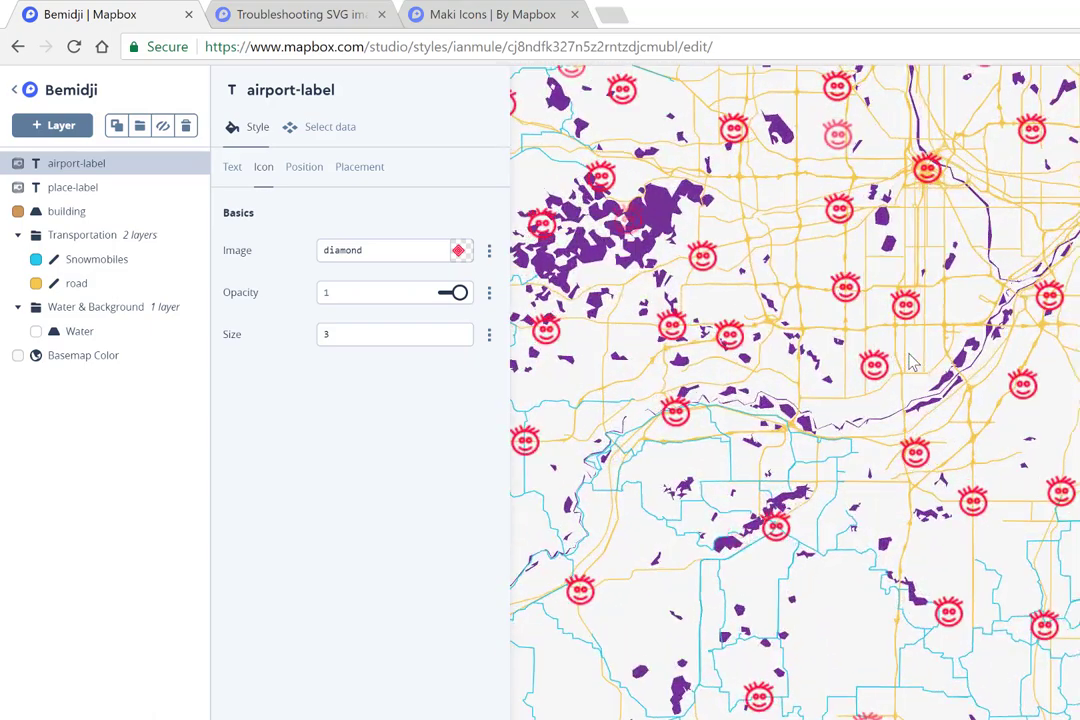
scroll(910, 362, "up", 1)
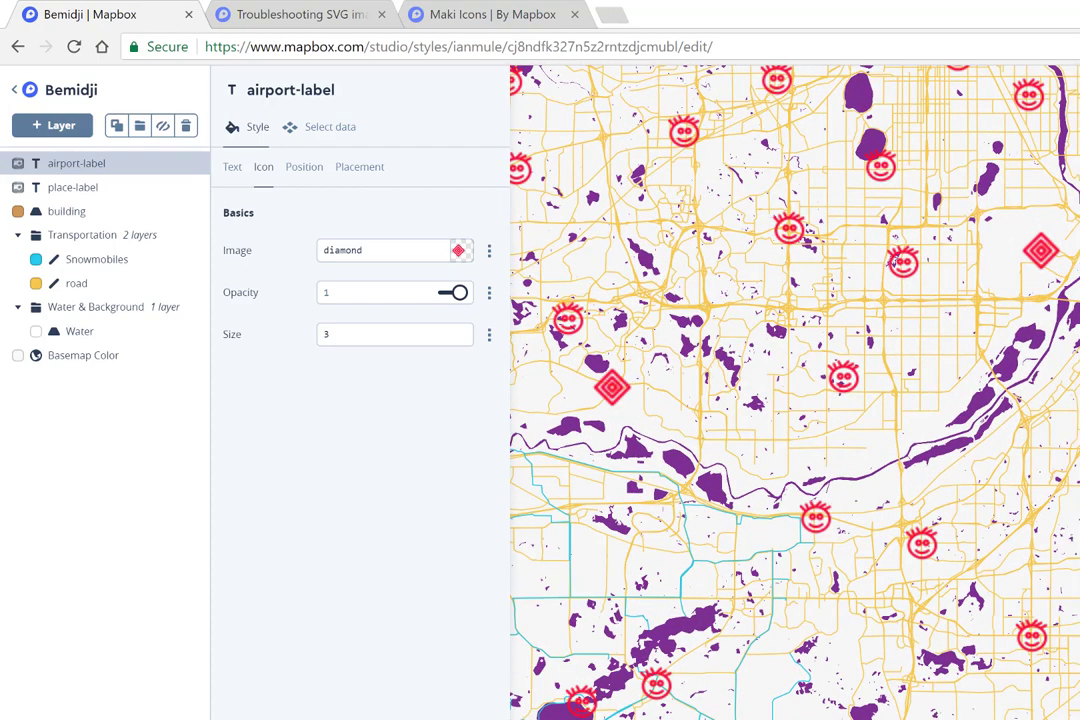
left_click_drag(605, 380, 785, 405)
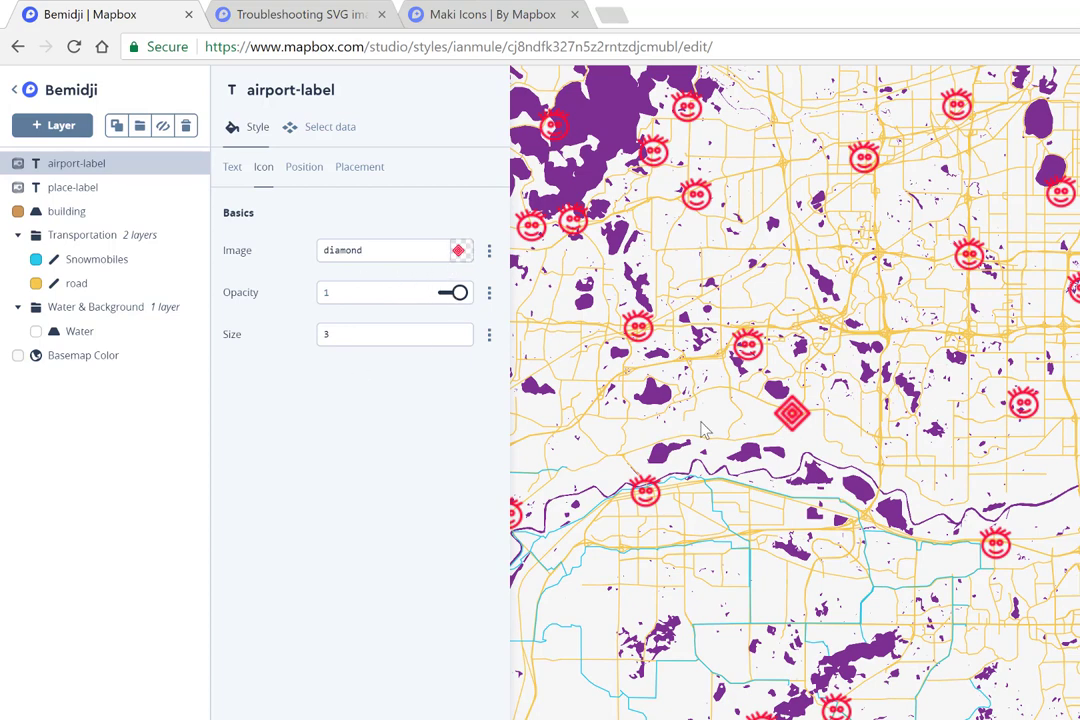
Step: Set the airport label text to the {name} field and inspect Flying Cloud Airport's label
left_click(233, 168)
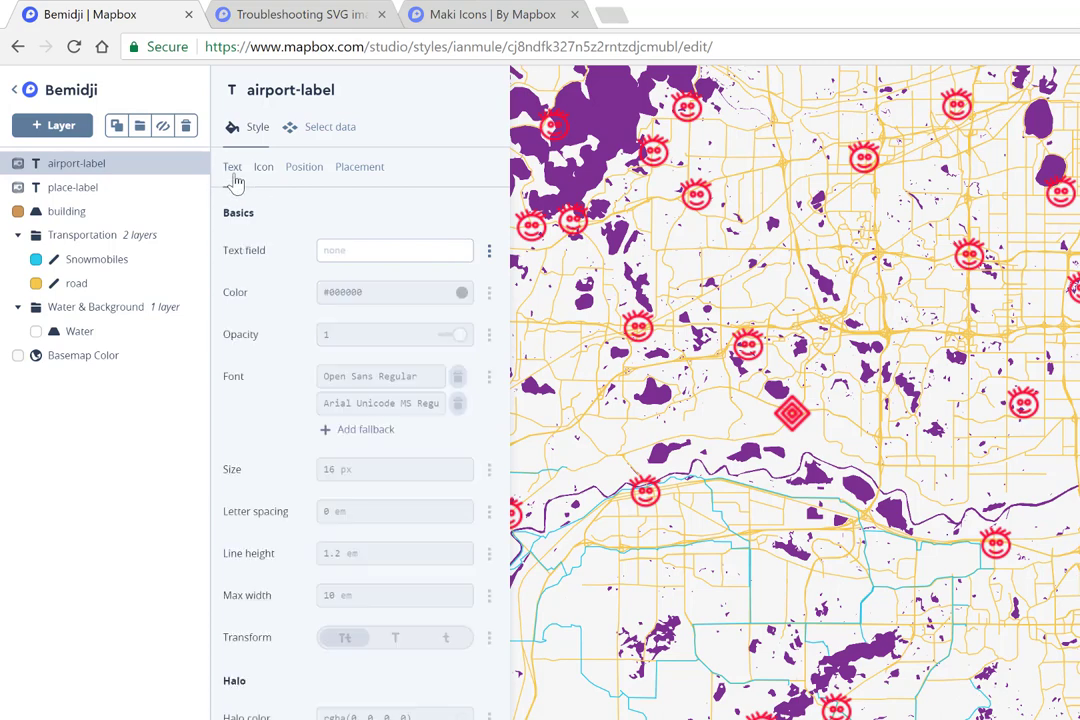
left_click(382, 254)
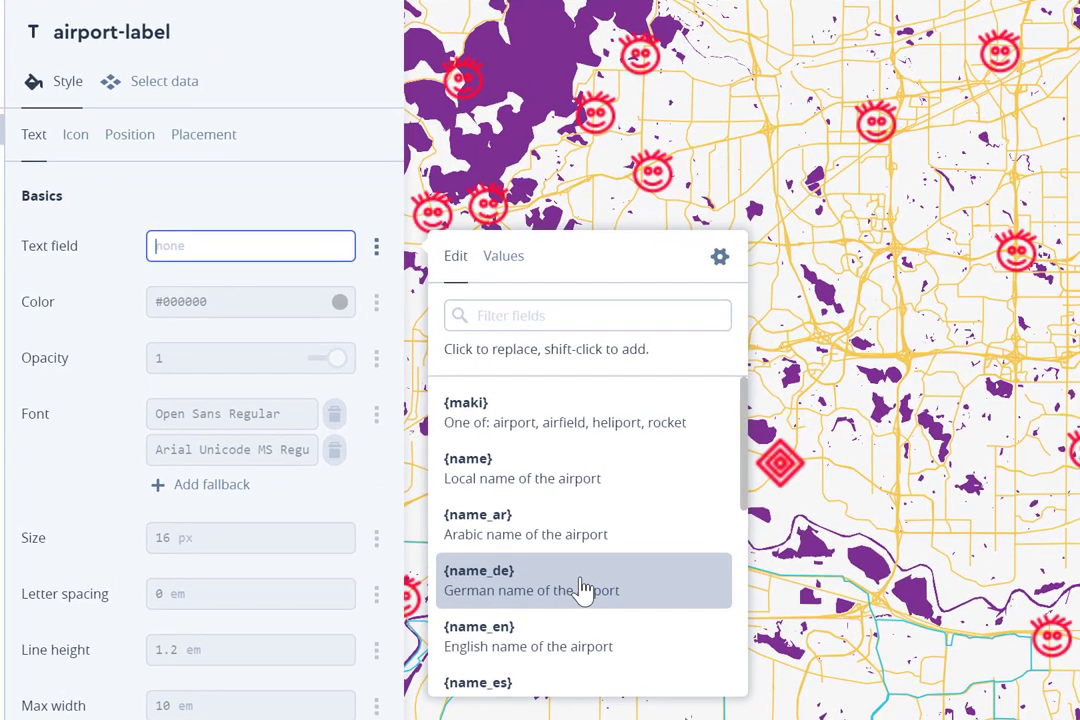
left_click(585, 470)
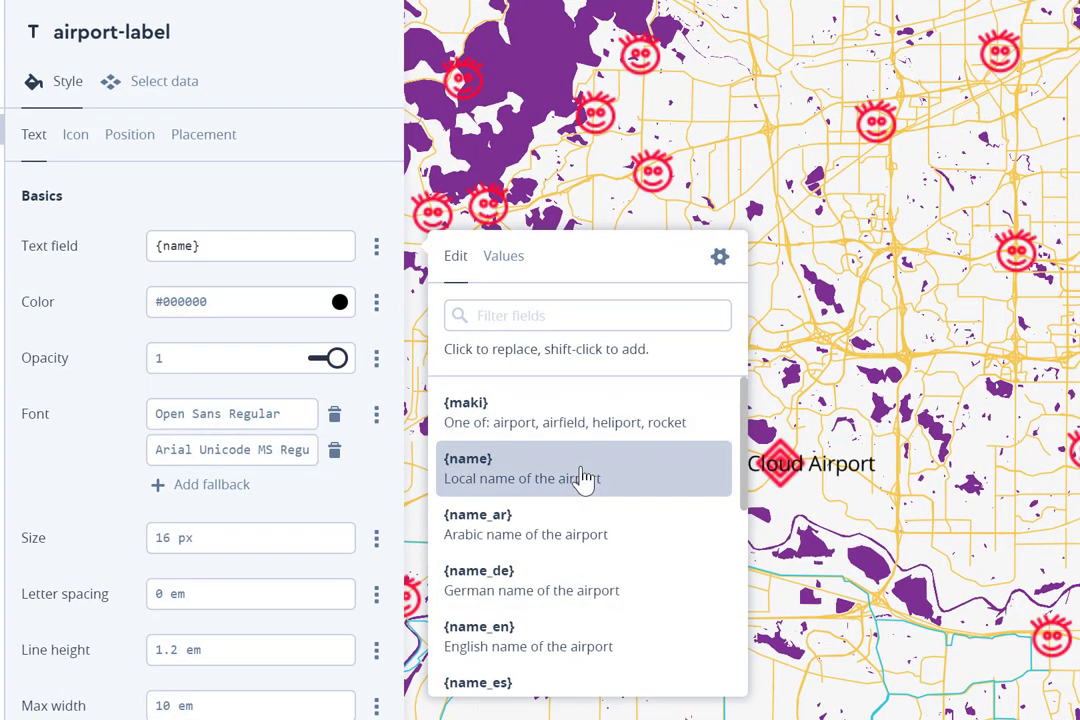
left_click(840, 510)
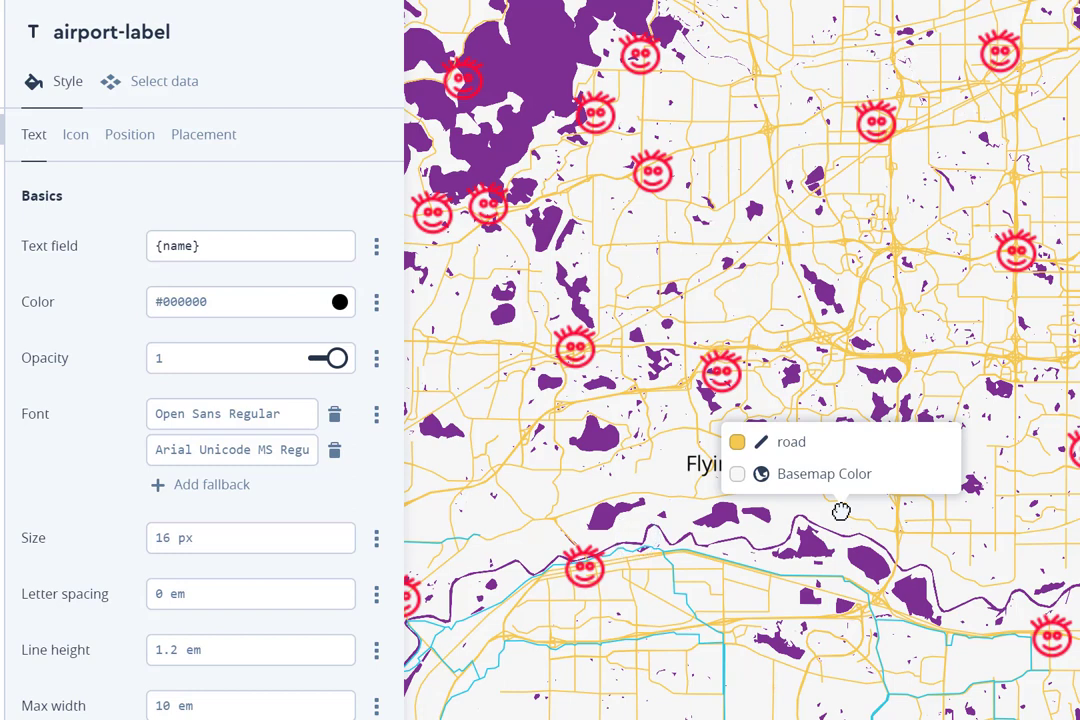
left_click(692, 463)
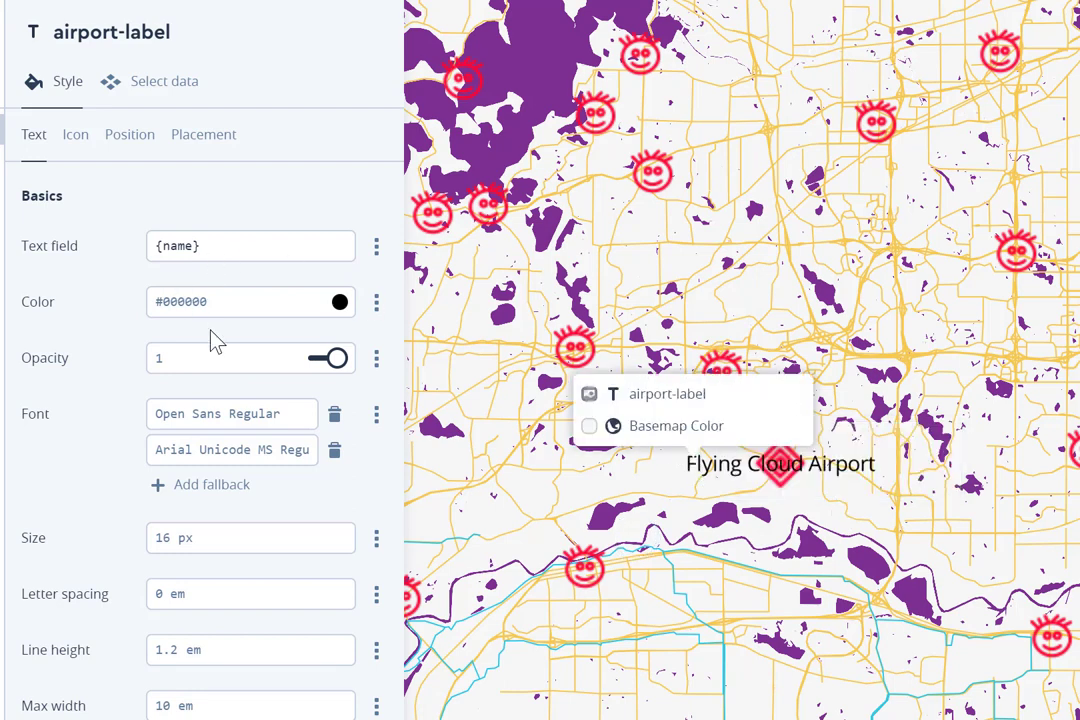
left_click(340, 303)
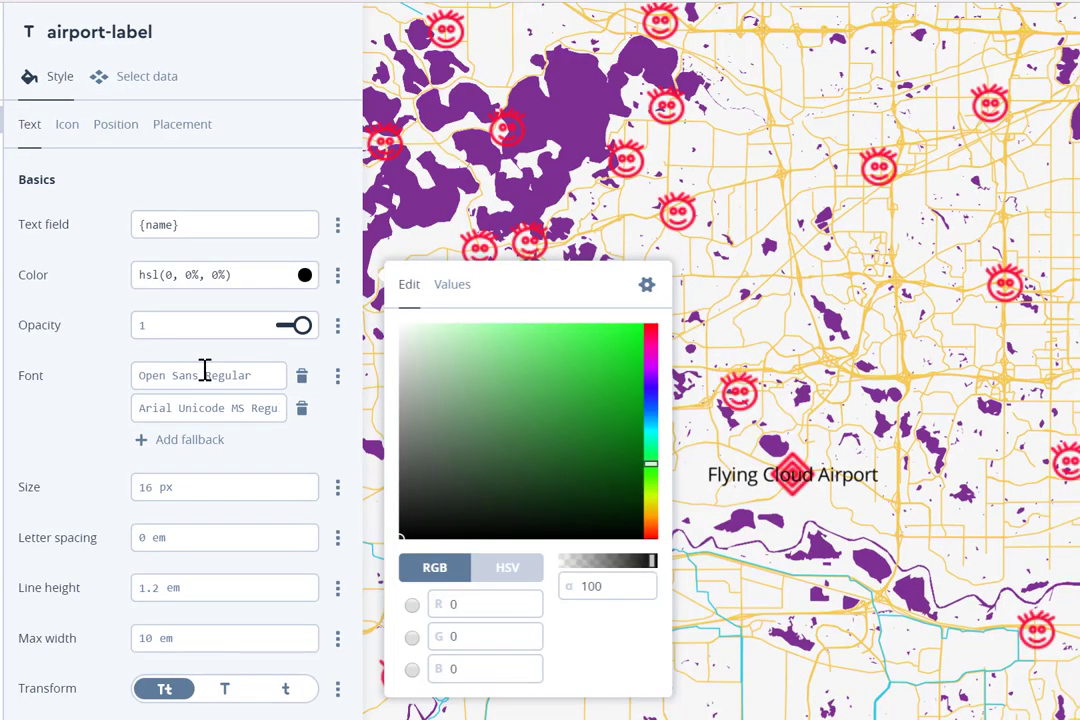
Step: Set the airport label font to Mister K Onstage Pro
left_click(227, 410)
type("lato")
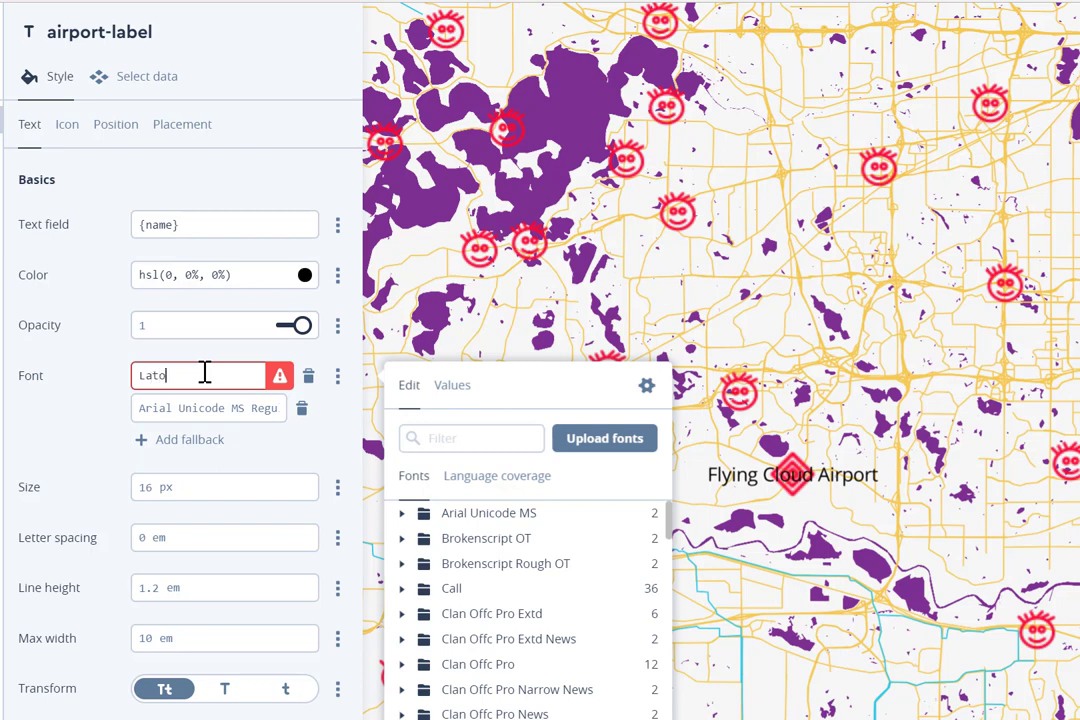
key("BackSpace")
key("BackSpace")
key("BackSpace")
key("BackSpace")
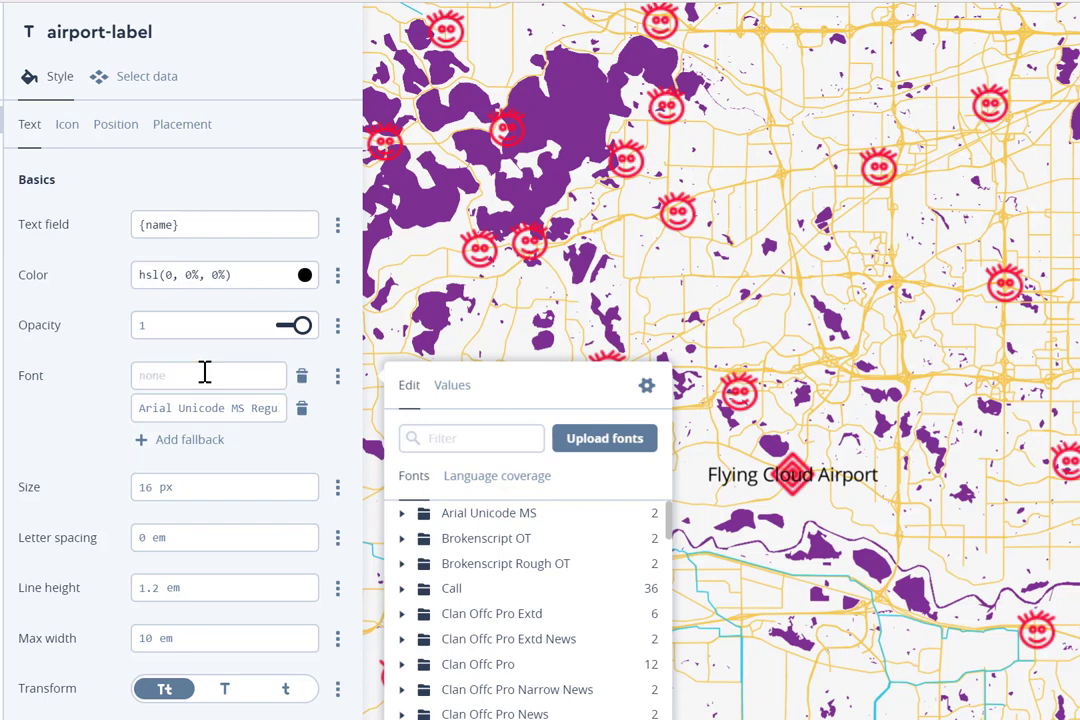
scroll(552, 675, "down", 5)
scroll(553, 677, "down", 3)
left_click(550, 662)
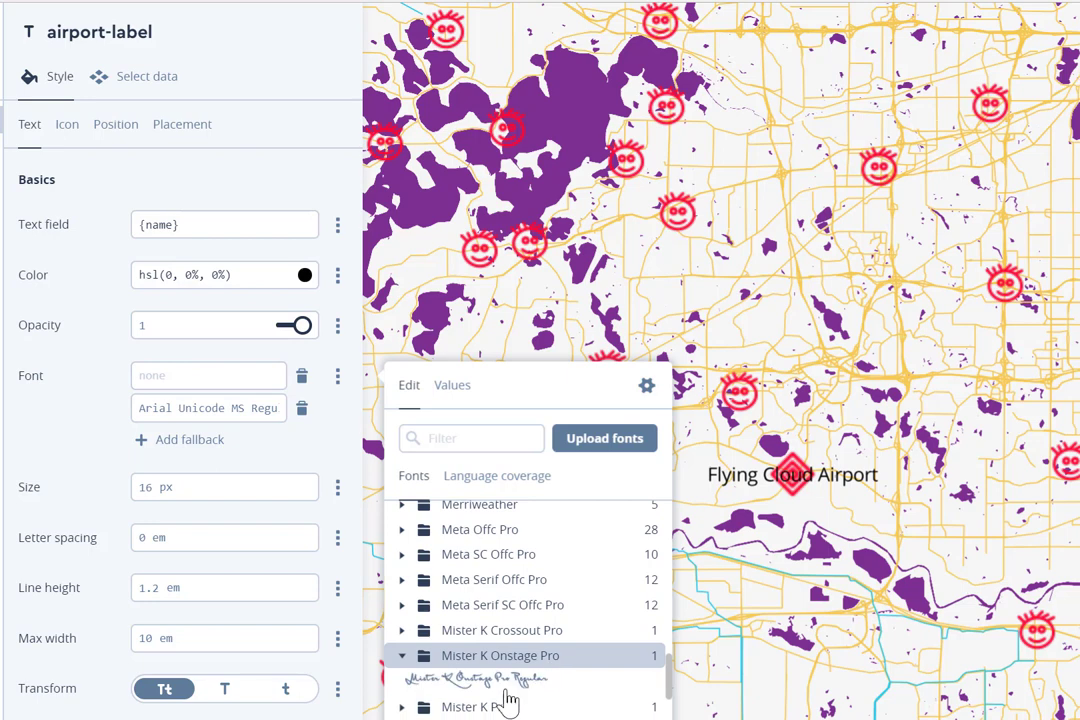
left_click(500, 636)
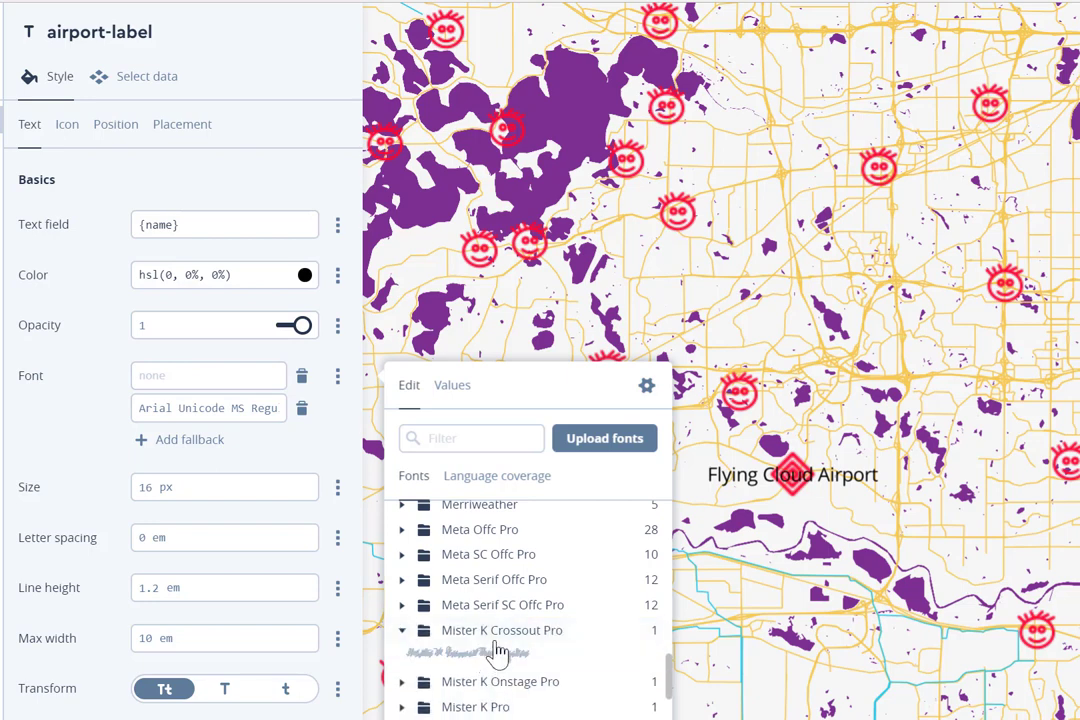
left_click(478, 681)
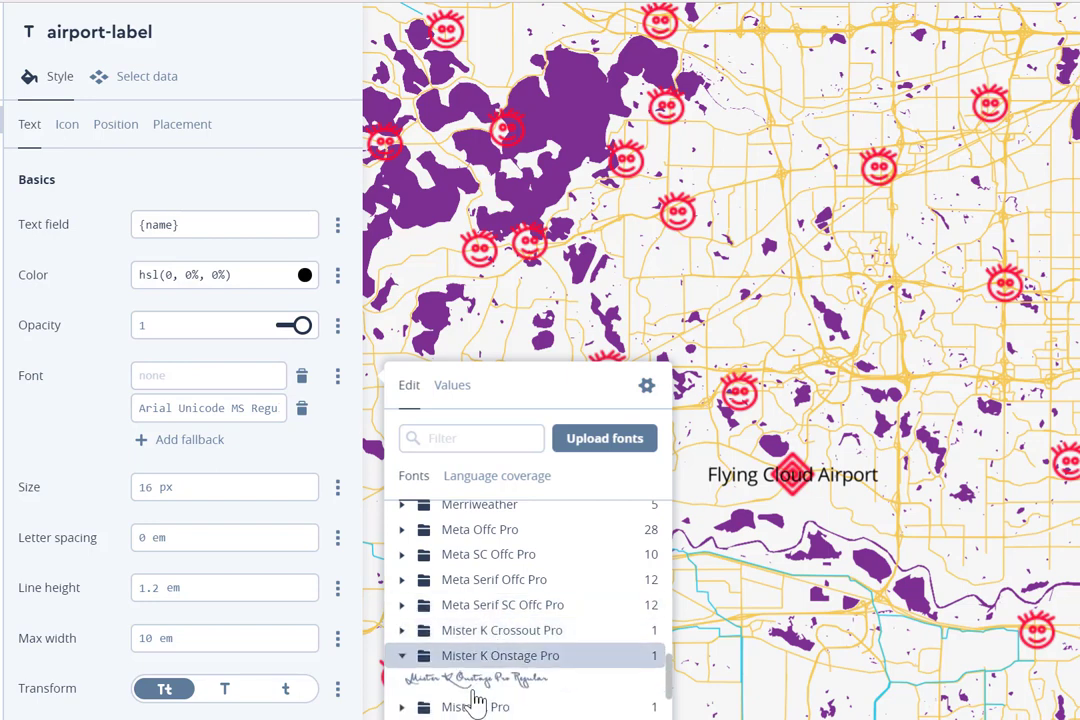
left_click(477, 688)
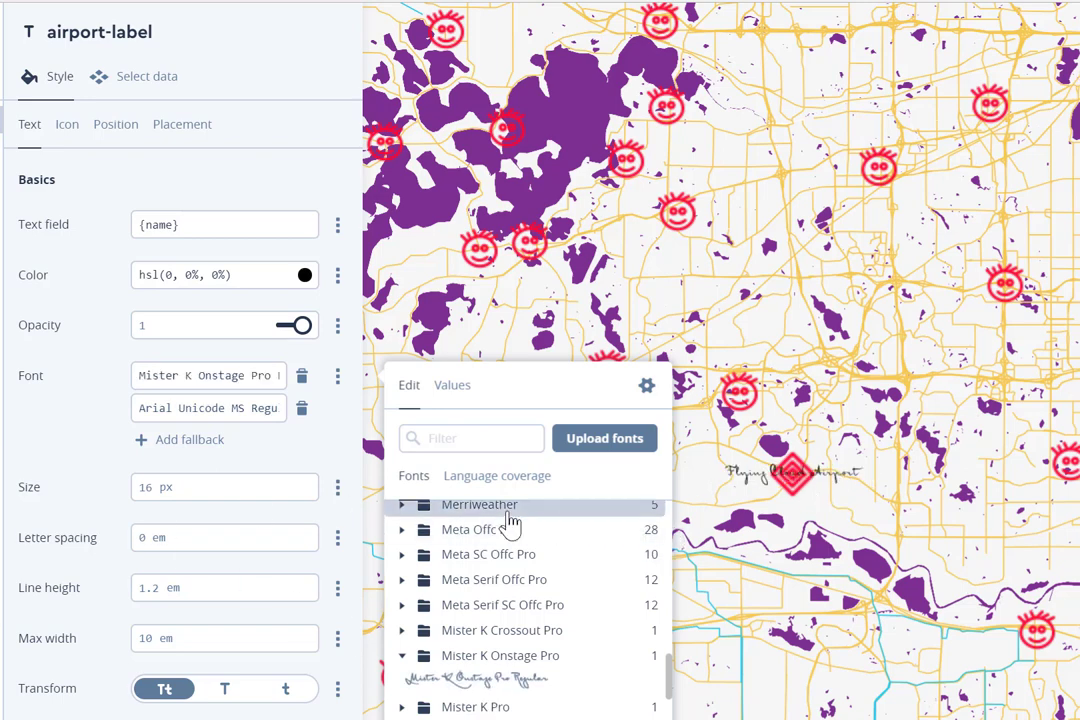
Step: Set the label size to 24 px and transform the names to lowercase
left_click(216, 486)
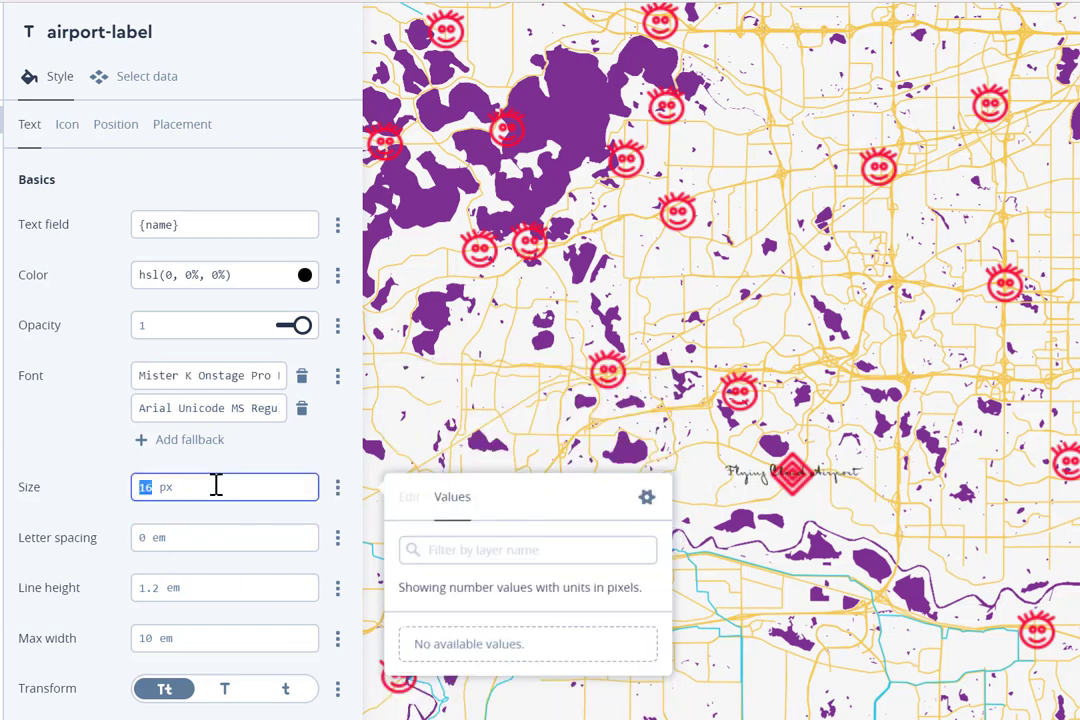
type("24")
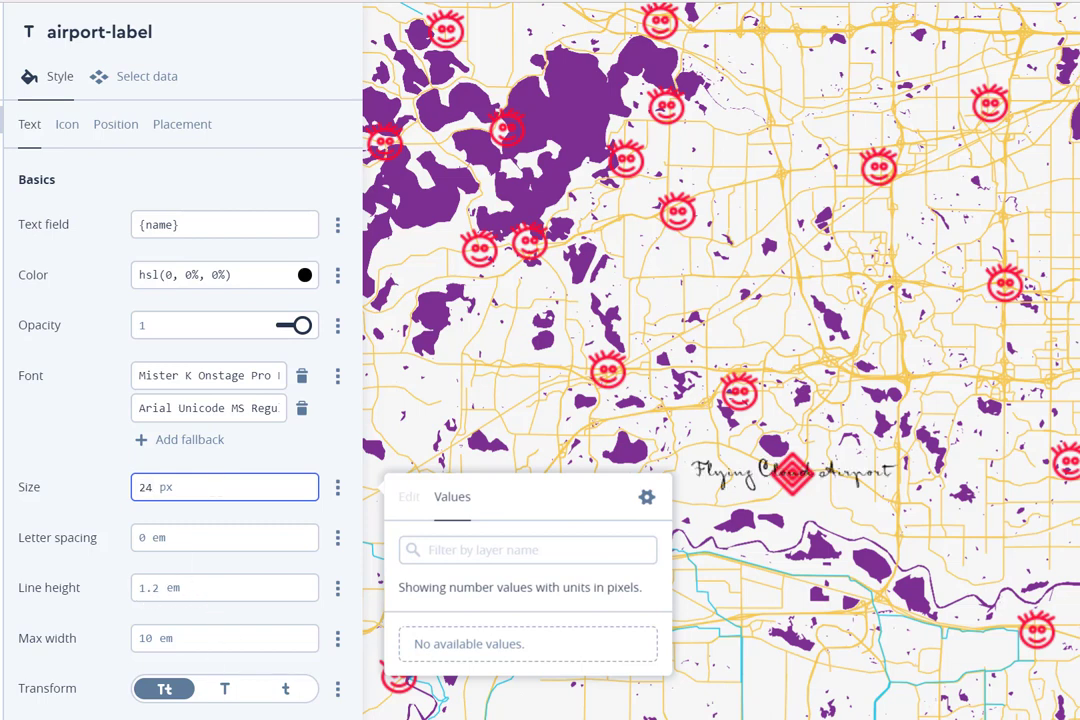
left_click(228, 694)
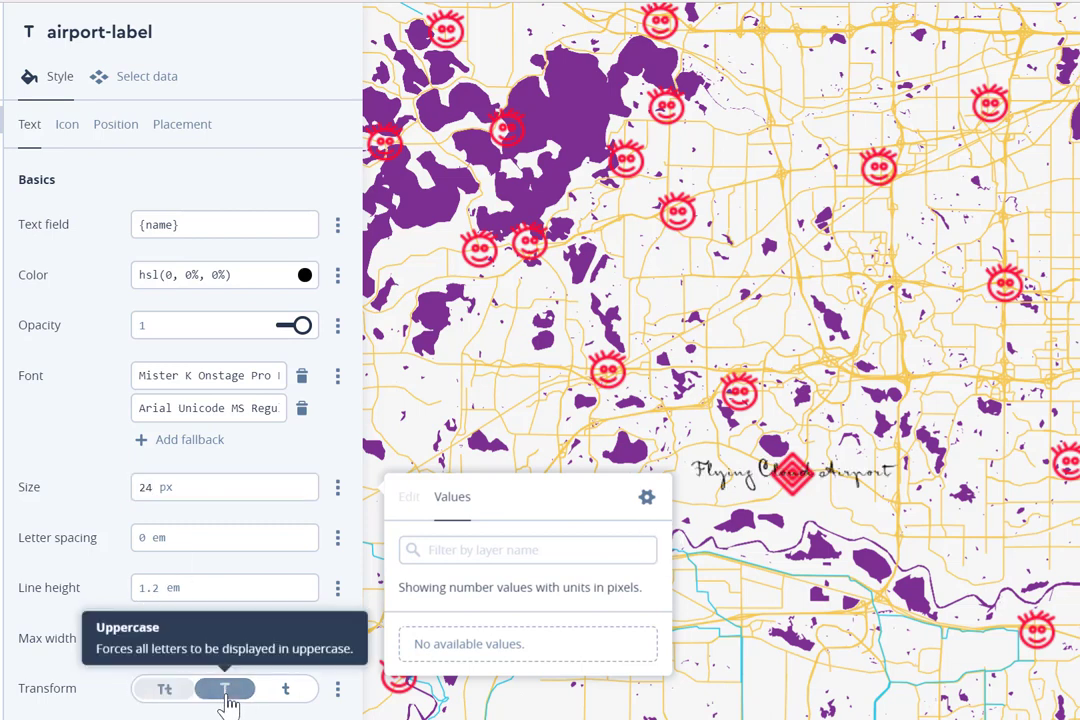
left_click(286, 694)
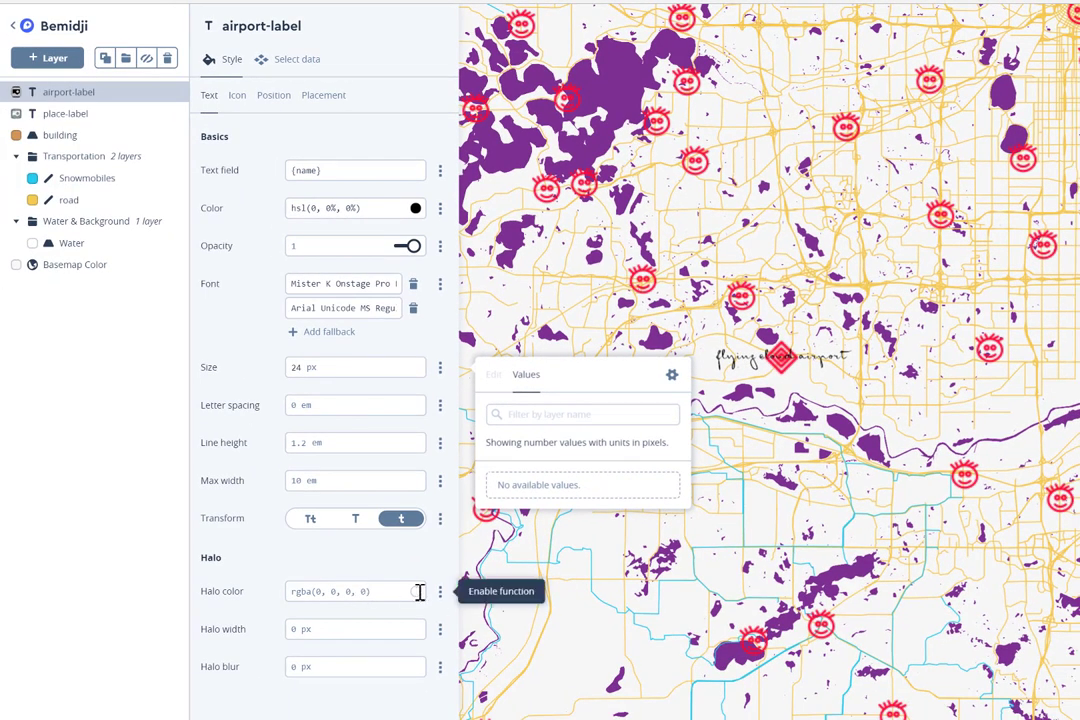
Step: Give the airport names a 0.5 px halo width and 5 px halo blur
left_click(300, 638)
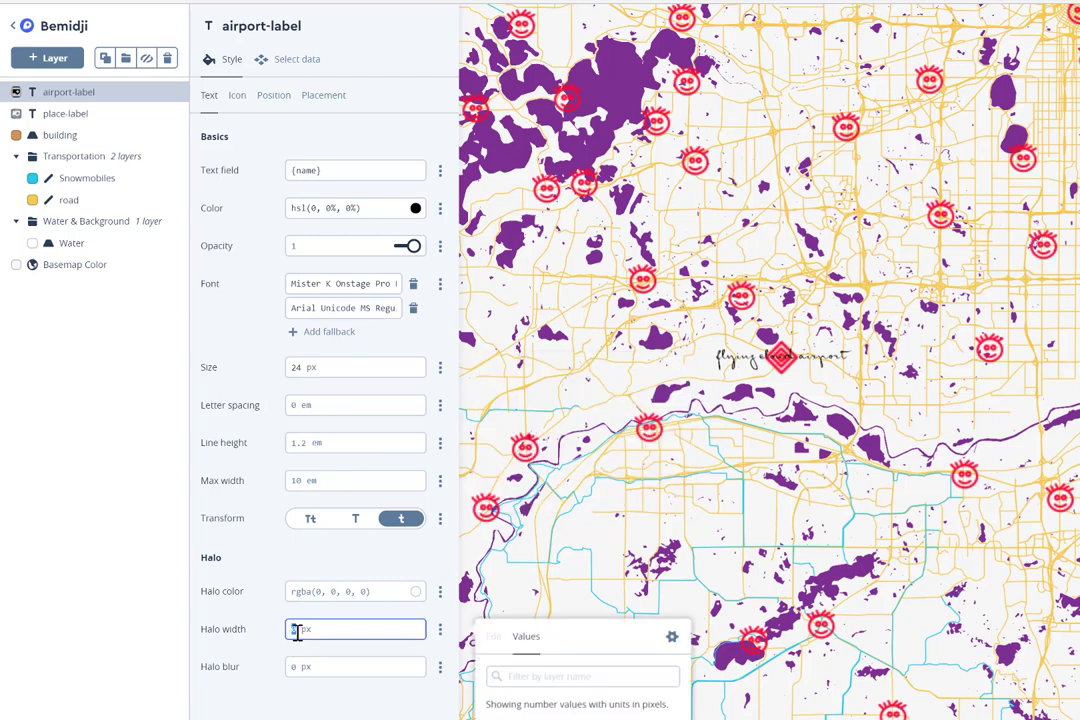
key("BackSpace")
type("0.5")
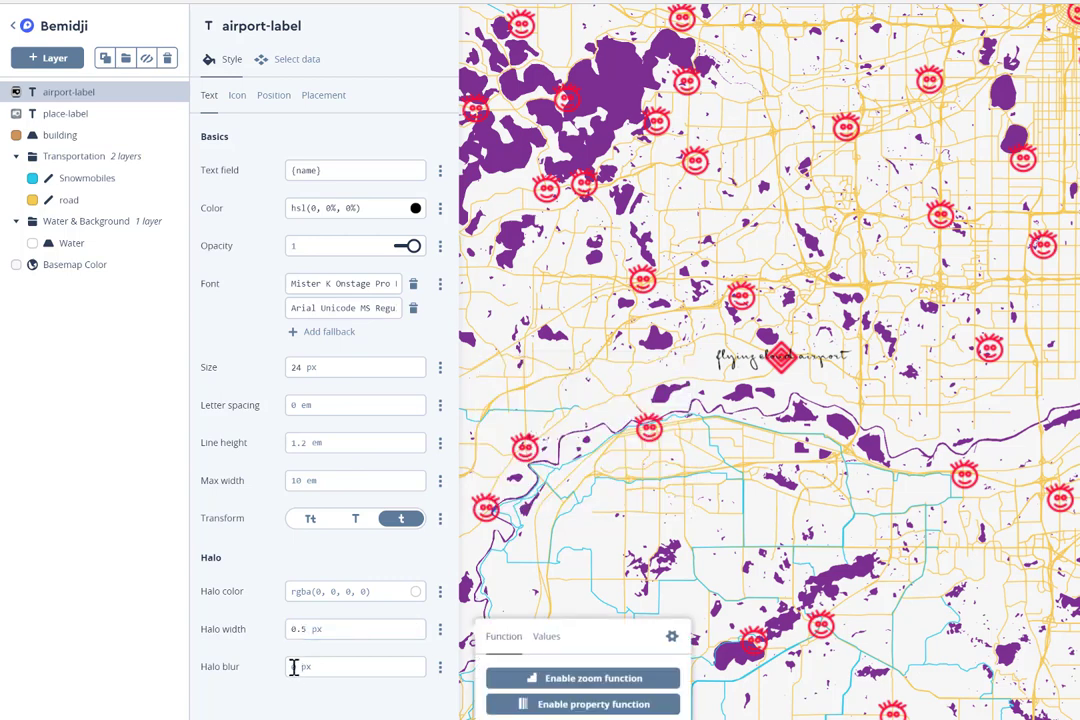
left_click(293, 668)
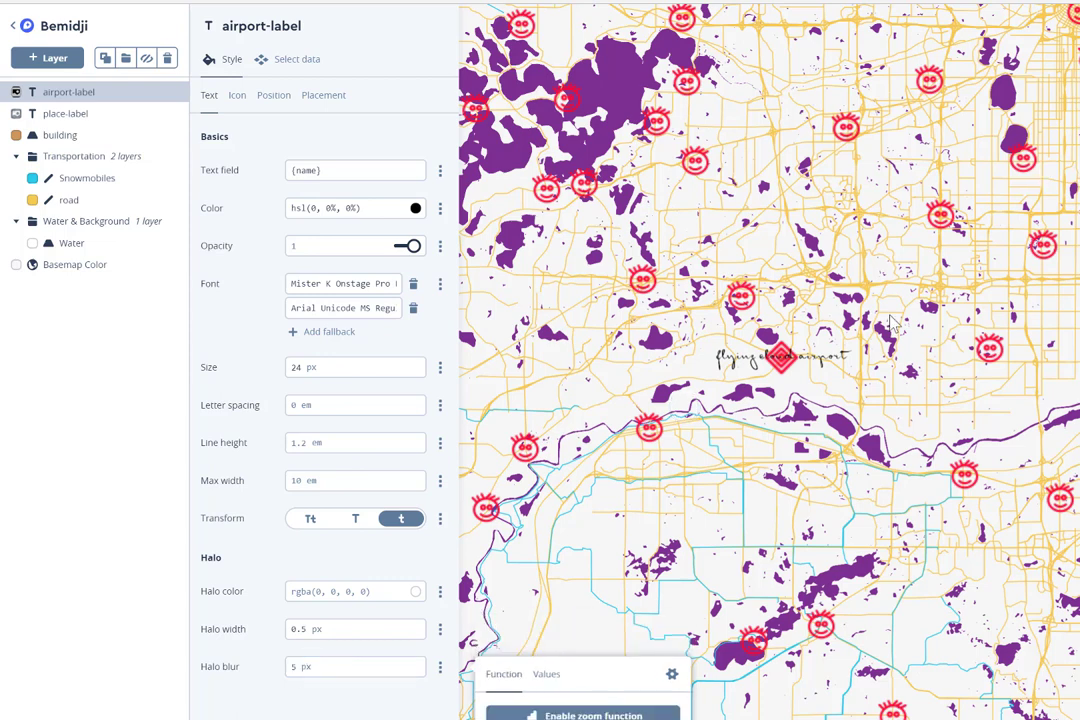
Step: Make the airport label size scale with zoom, from 24 px to 36 px at zoom 22
left_click(440, 368)
left_click(545, 418)
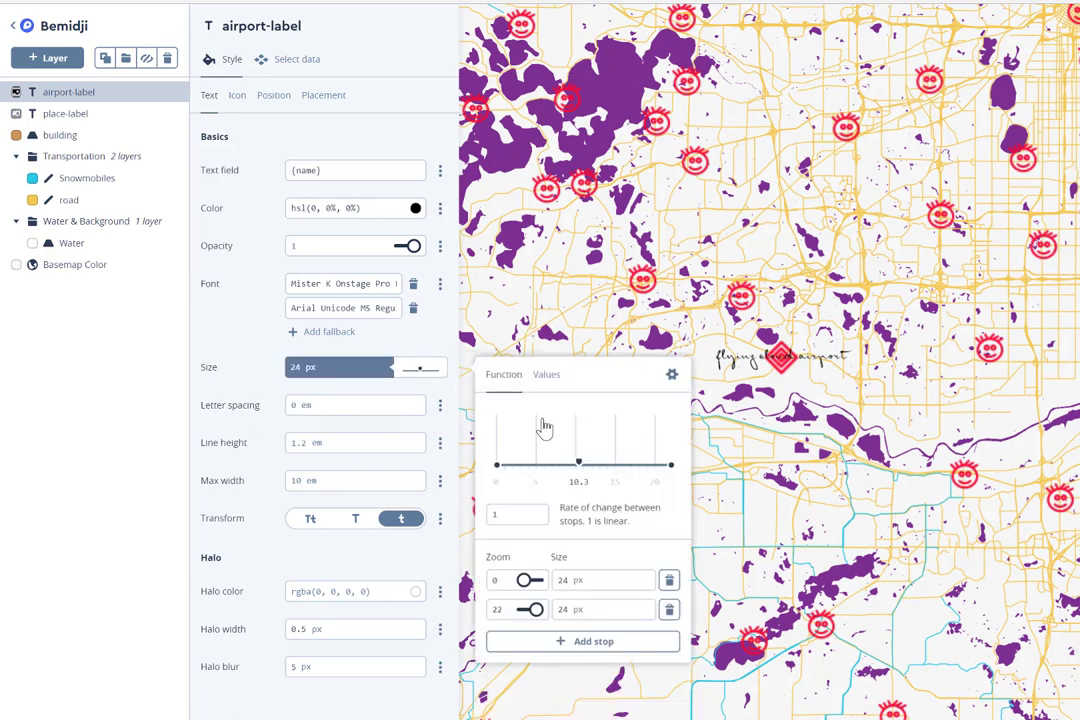
left_click(565, 615)
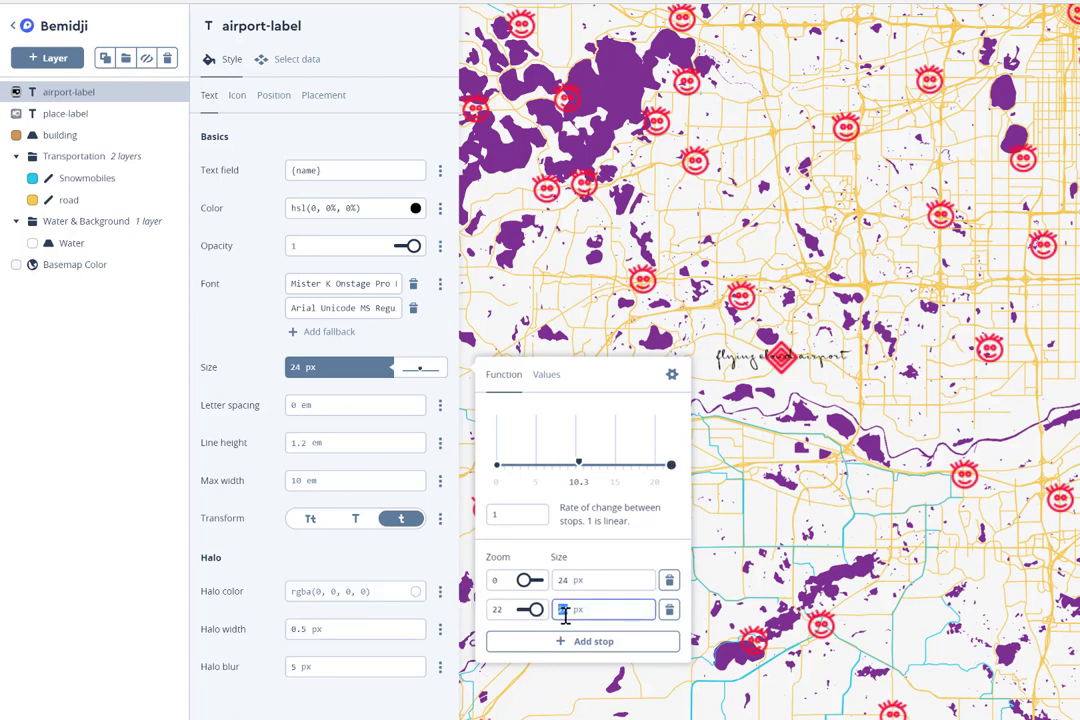
type("36")
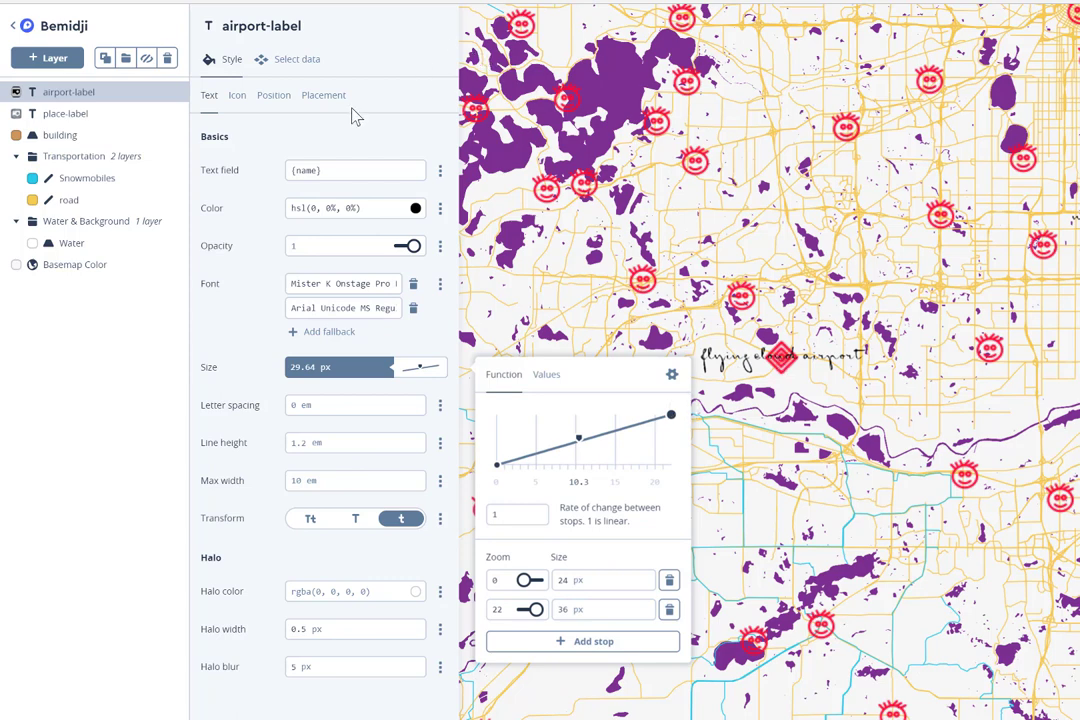
Step: Anchor the airport names at the top-right of the diamonds with a 0.5 em x-offset
left_click(272, 97)
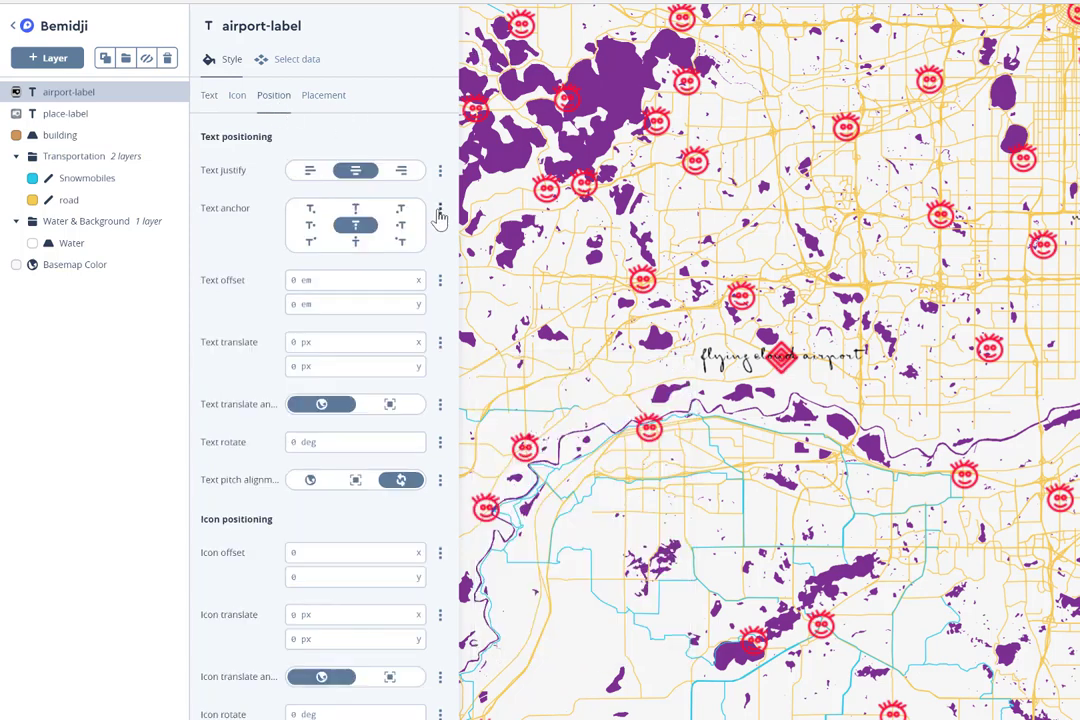
left_click(404, 212)
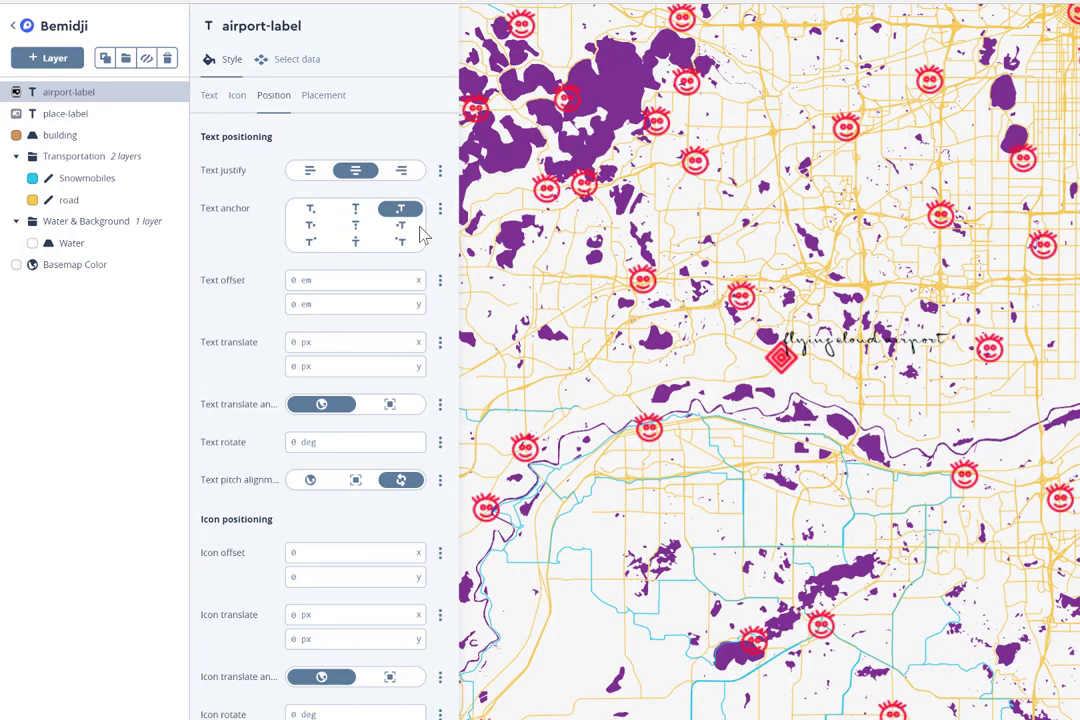
left_click(297, 282)
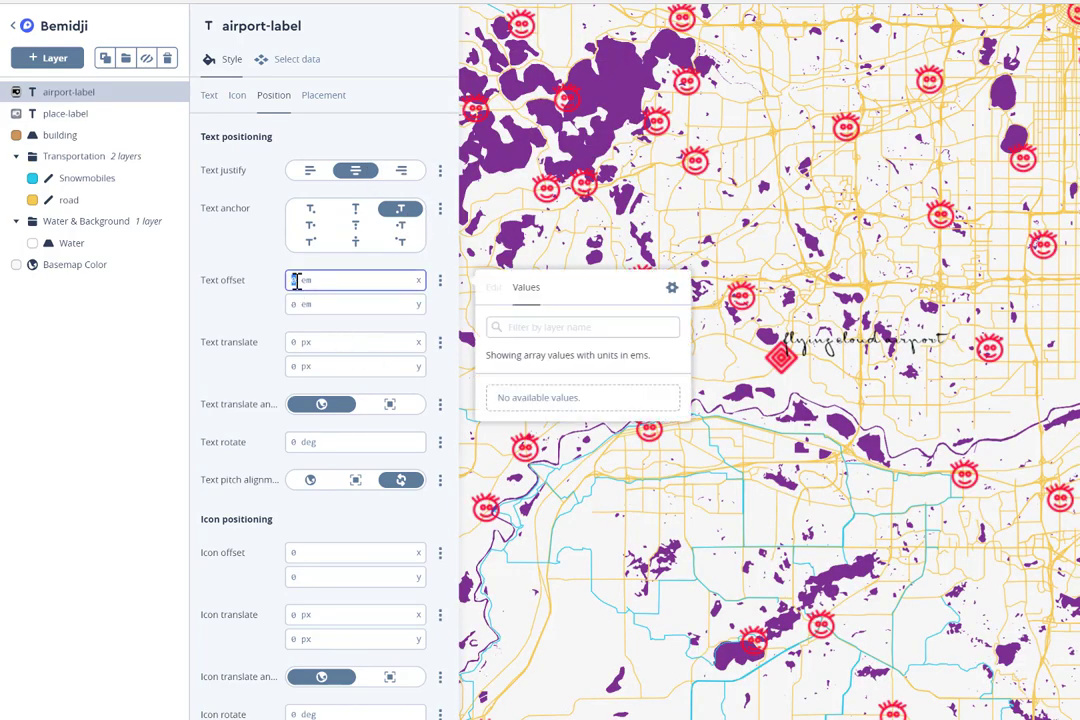
type(".5")
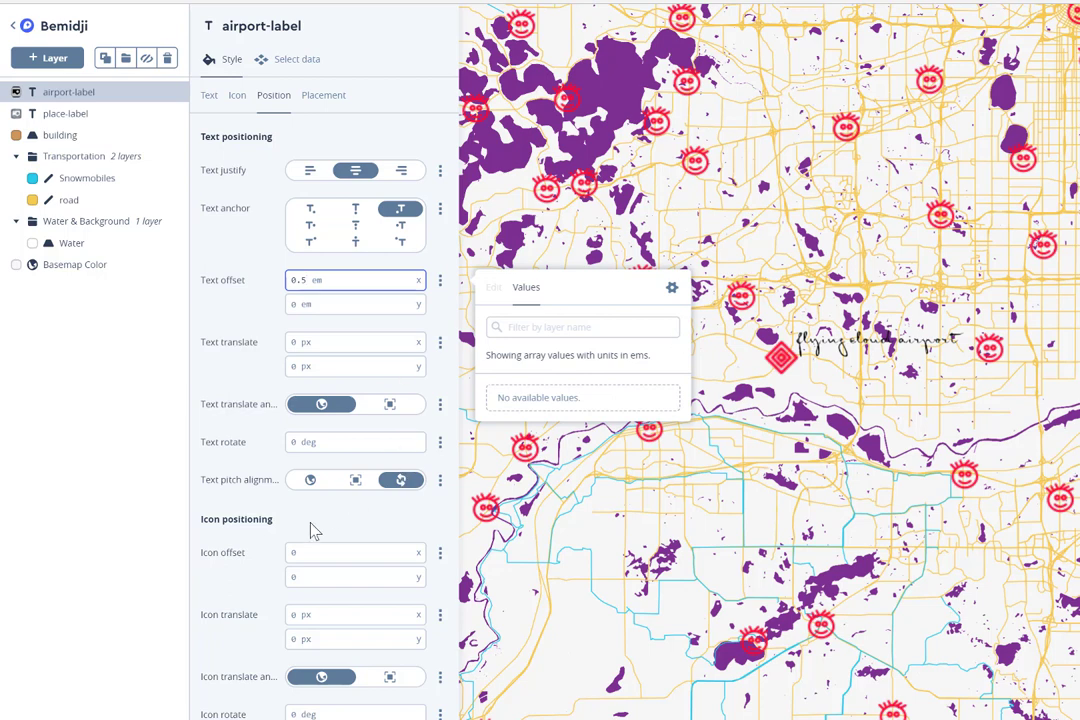
left_click(400, 130)
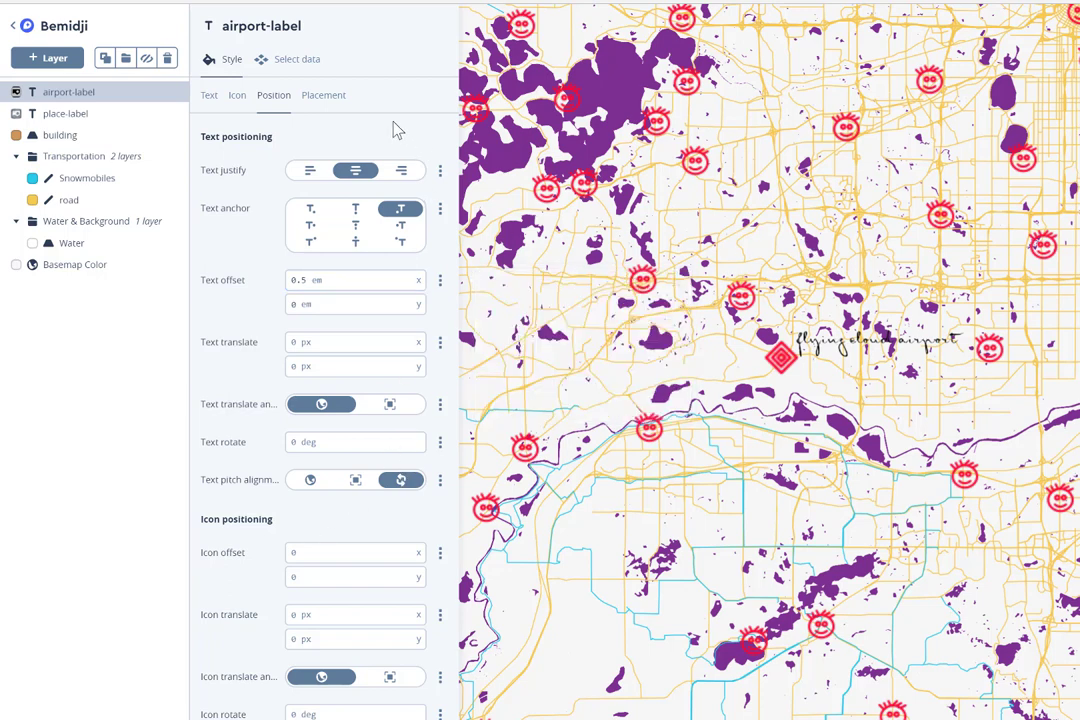